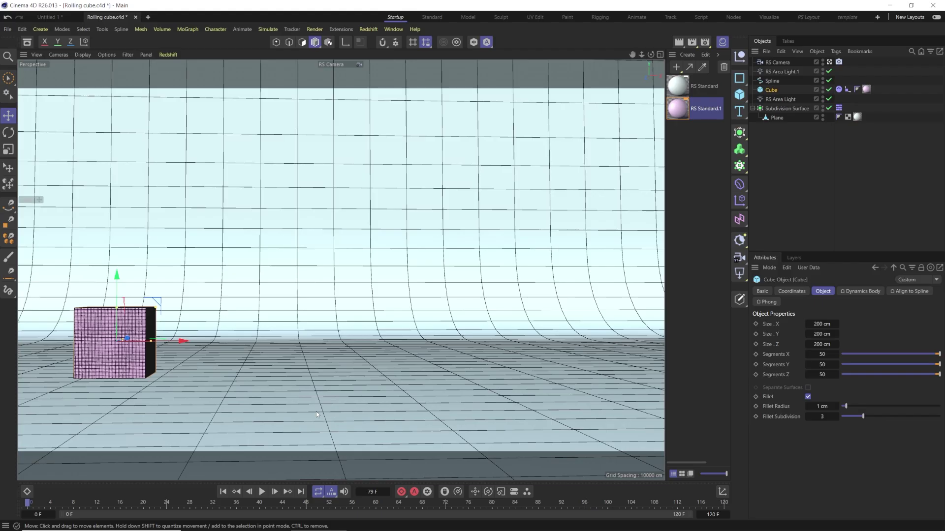
- Play the finished rolling cube animation
click(262, 491)
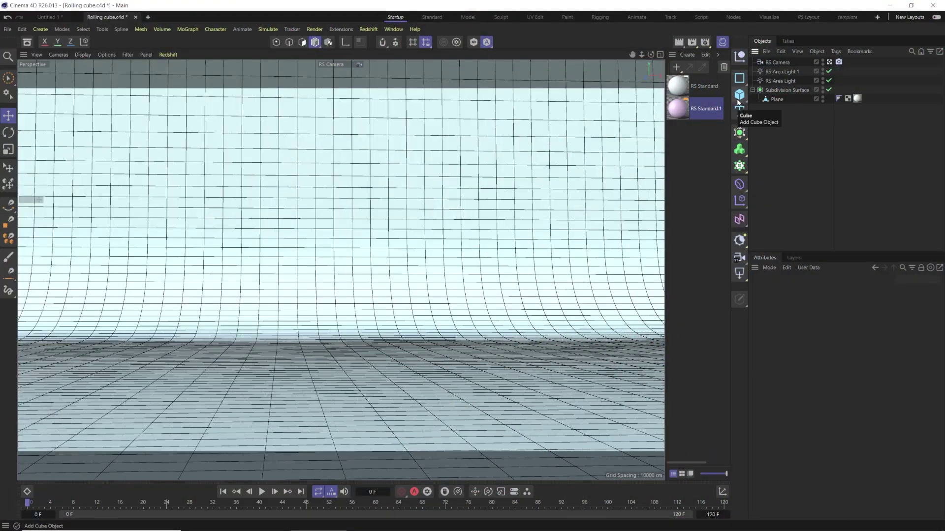
- Add a cube and set its X, Y and Z segments to 50 each
click(738, 101)
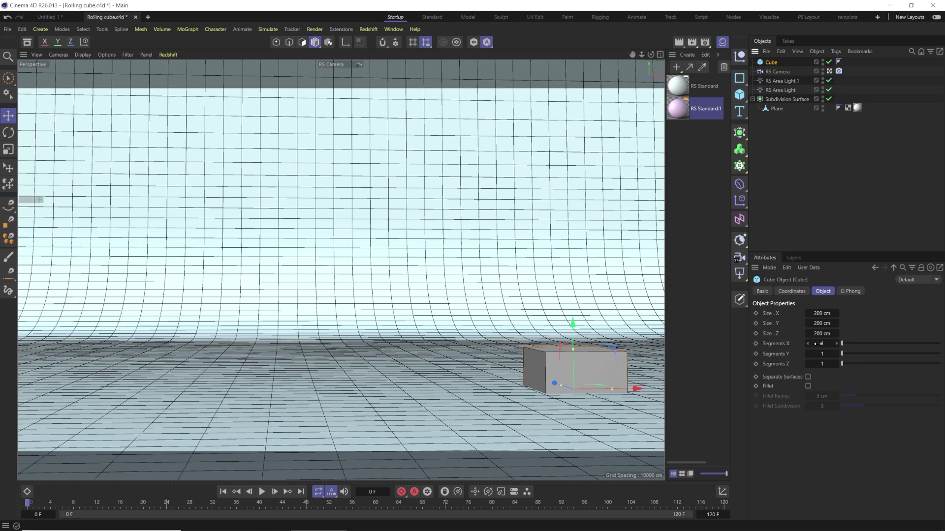
click(821, 344)
text(50)
key(Tab)
text(50)
key(Tab)
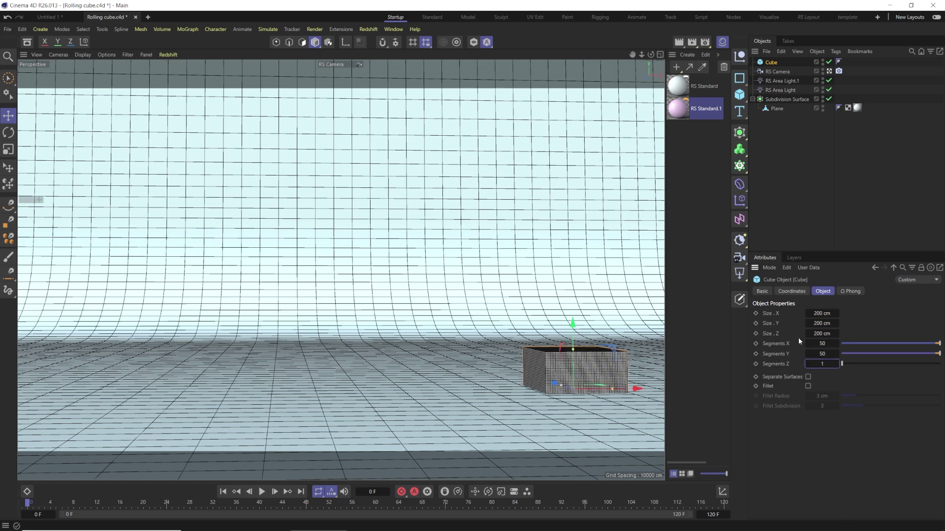
key(Return)
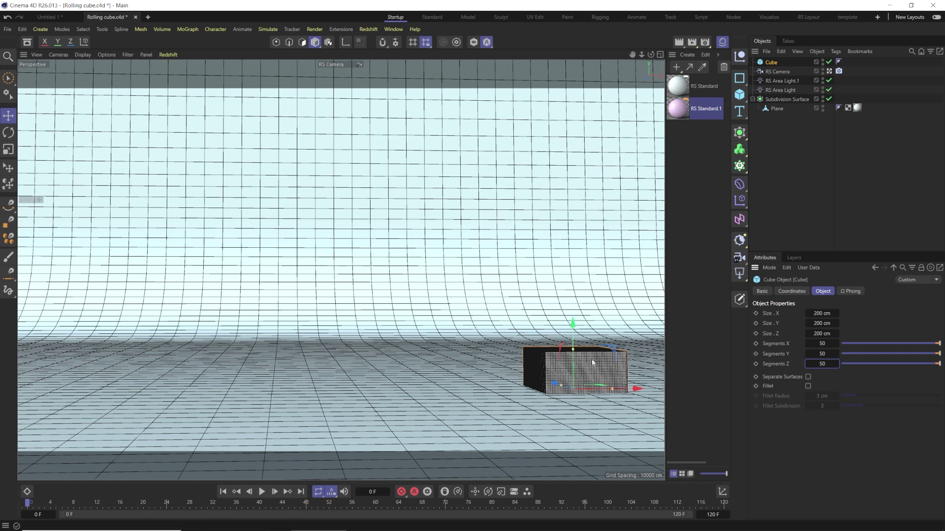
- In the maximized top view, activate the Spline Pen, turn on snapping and expand the Grid/Workplane snap options
click(617, 315)
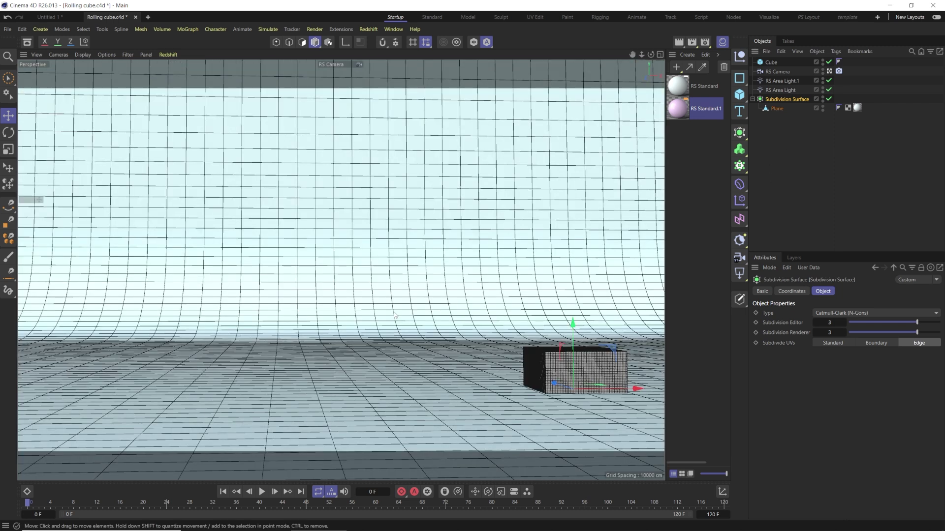
middle_click(333, 240)
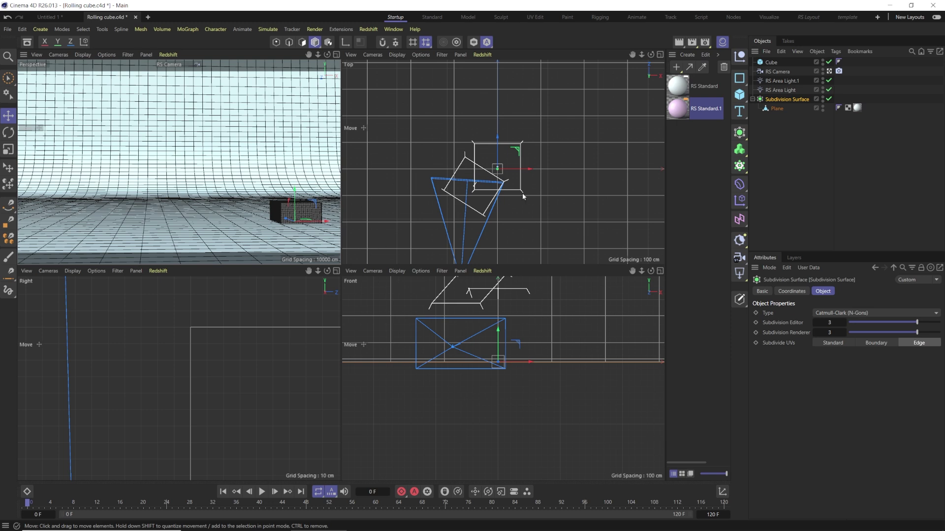
middle_click(504, 170)
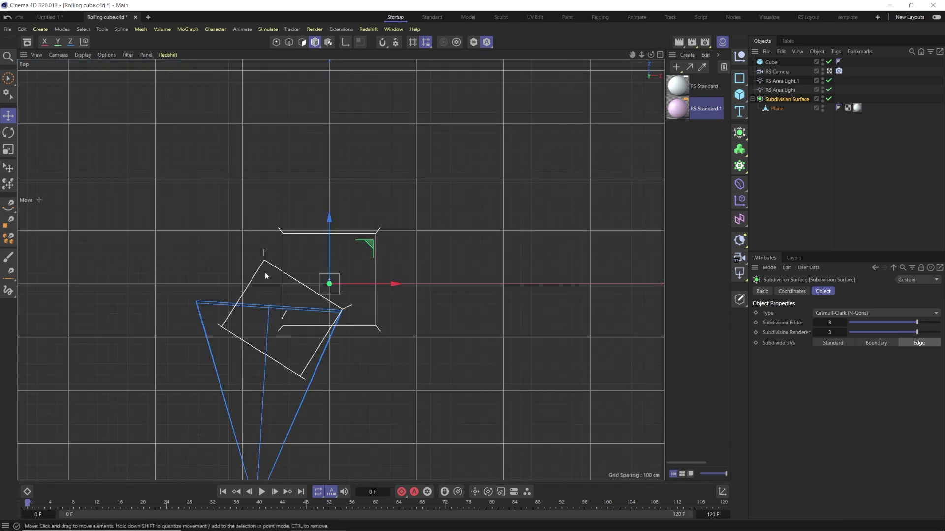
scroll(265, 273, down, 4)
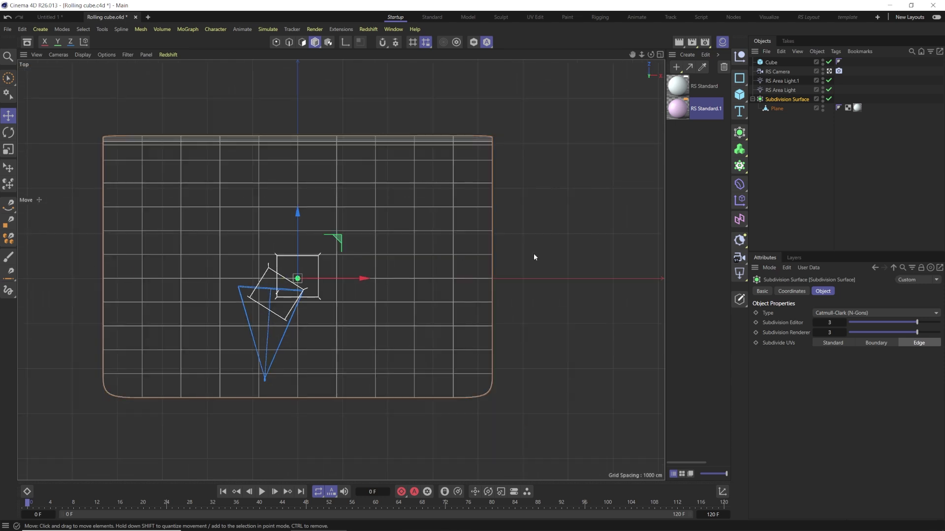
click(13, 208)
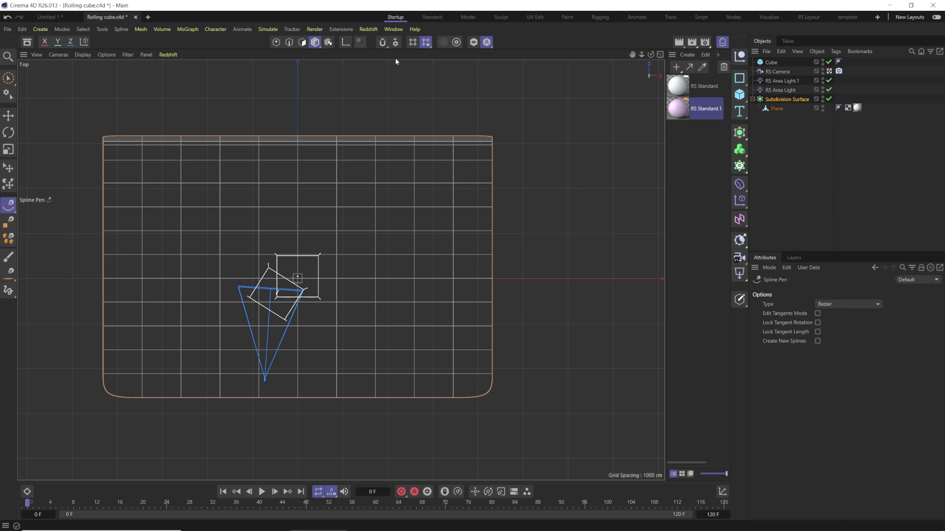
click(387, 44)
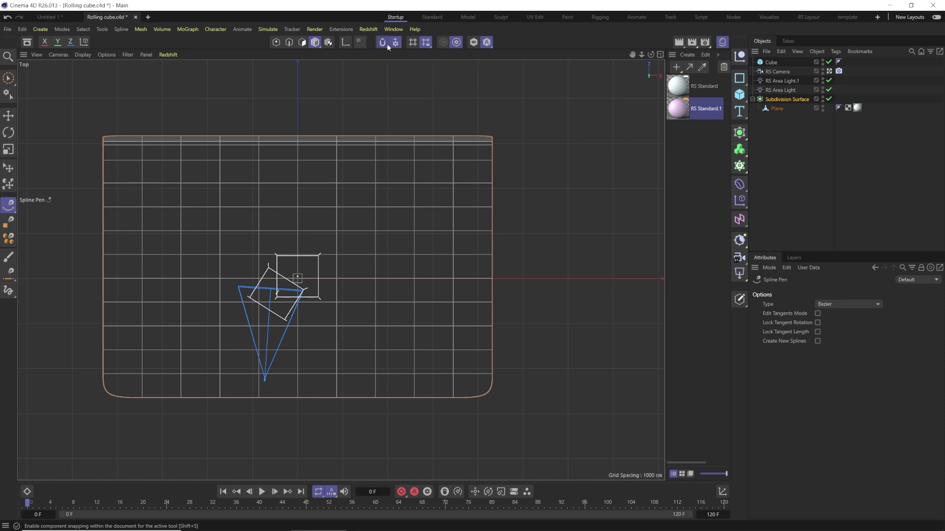
click(397, 43)
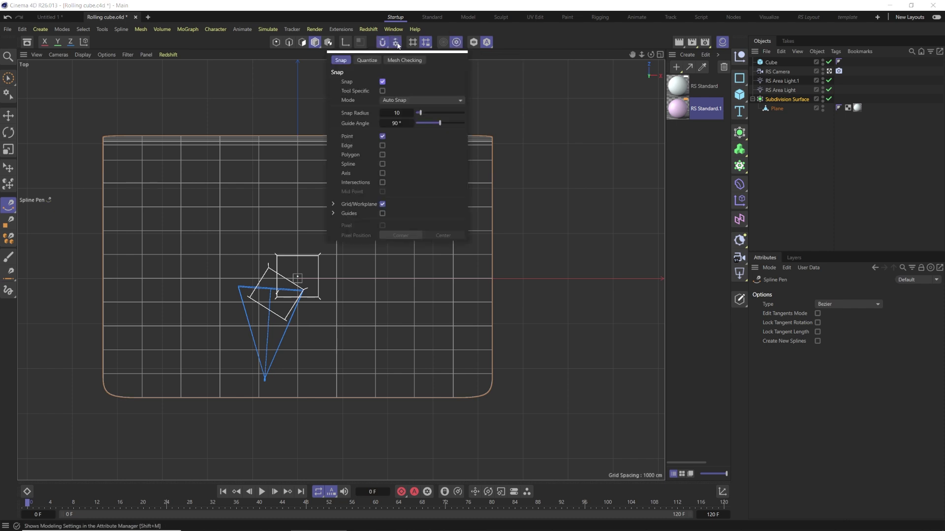
click(334, 204)
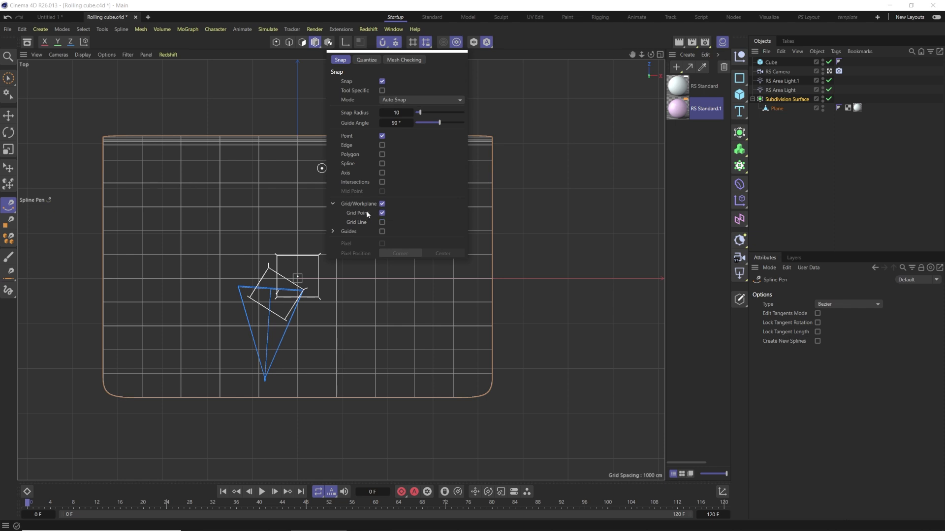
- Draw a straight two-point spline along the X axis, running past both side edges of the plane, and return to model mode
click(72, 279)
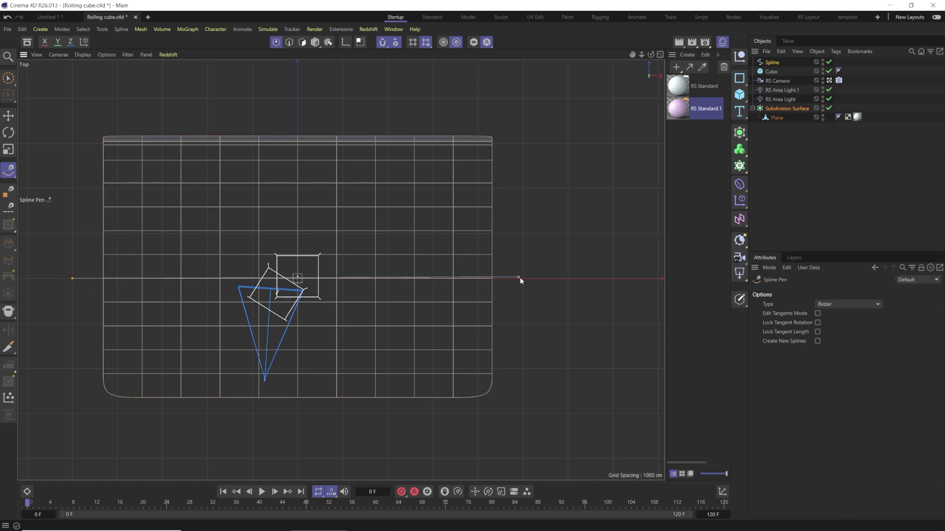
click(523, 278)
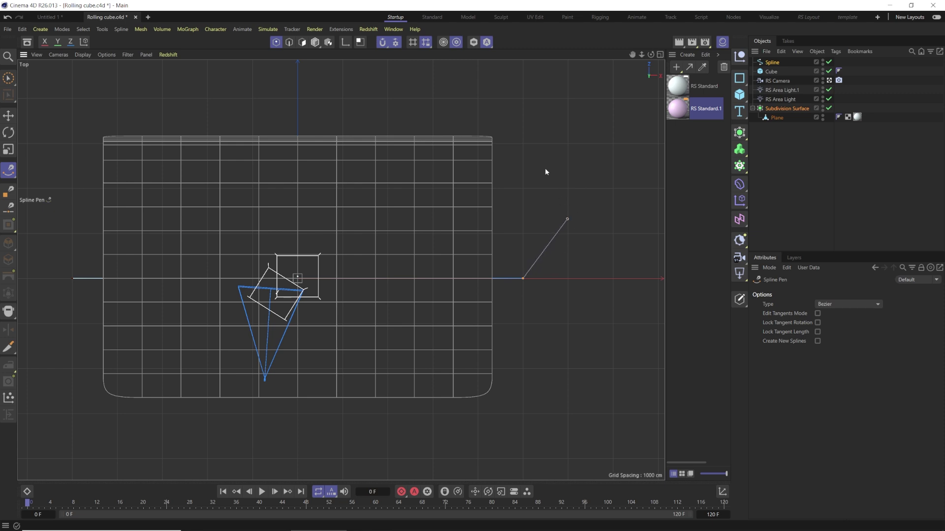
click(8, 116)
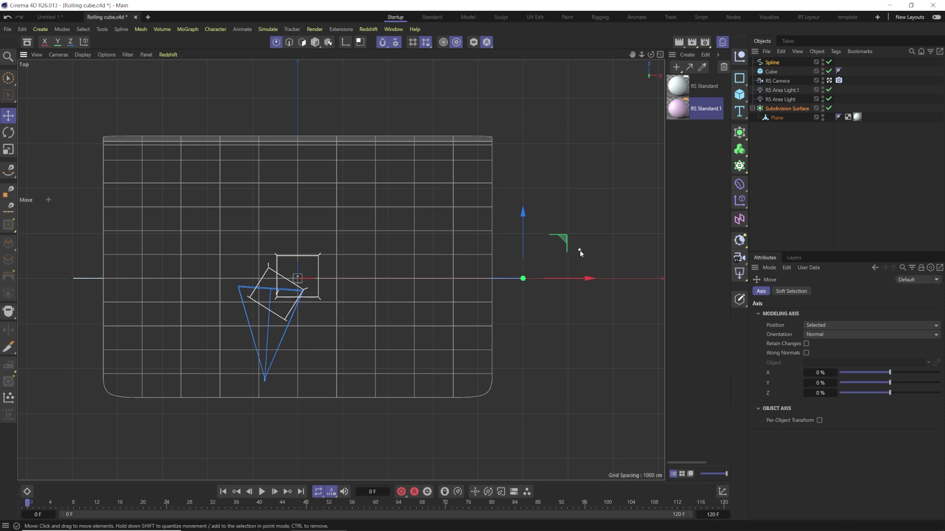
click(315, 42)
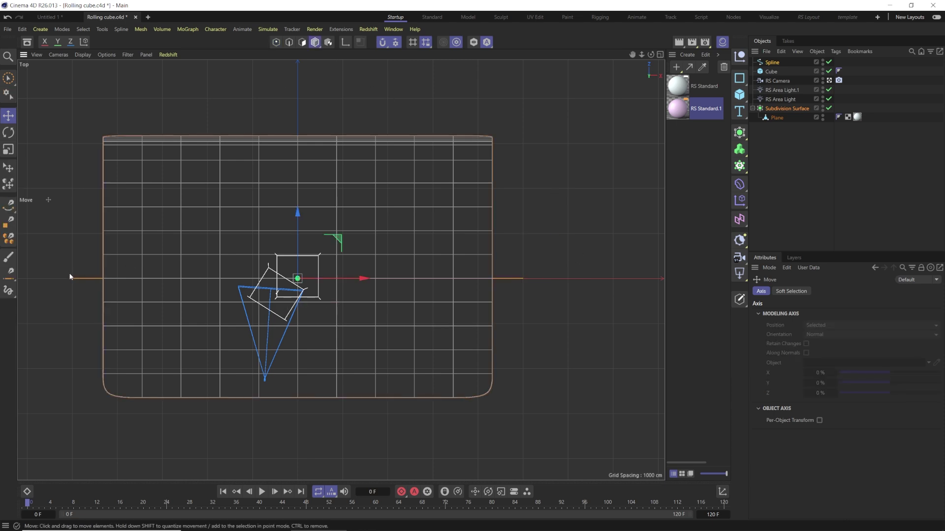
- Raise the spline by setting its Y position to 100 cm
middle_click(338, 280)
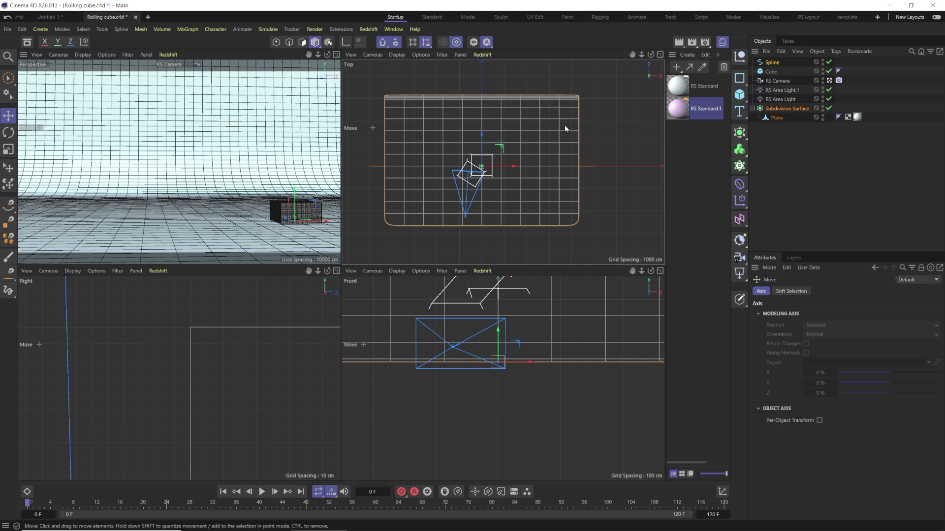
click(771, 72)
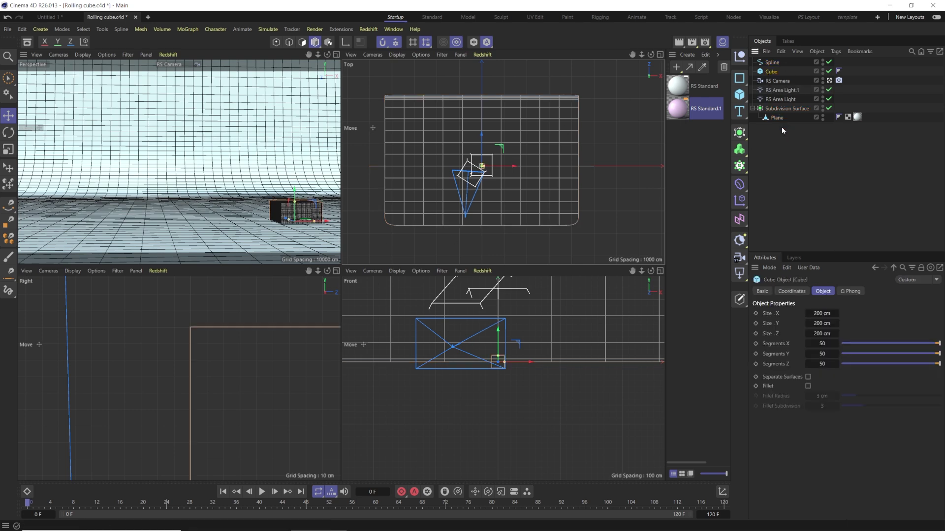
click(772, 62)
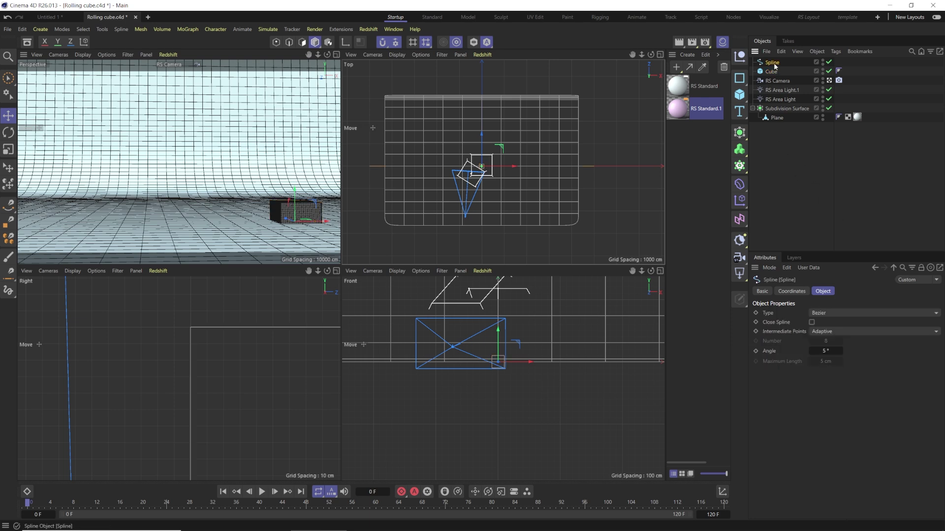
click(792, 291)
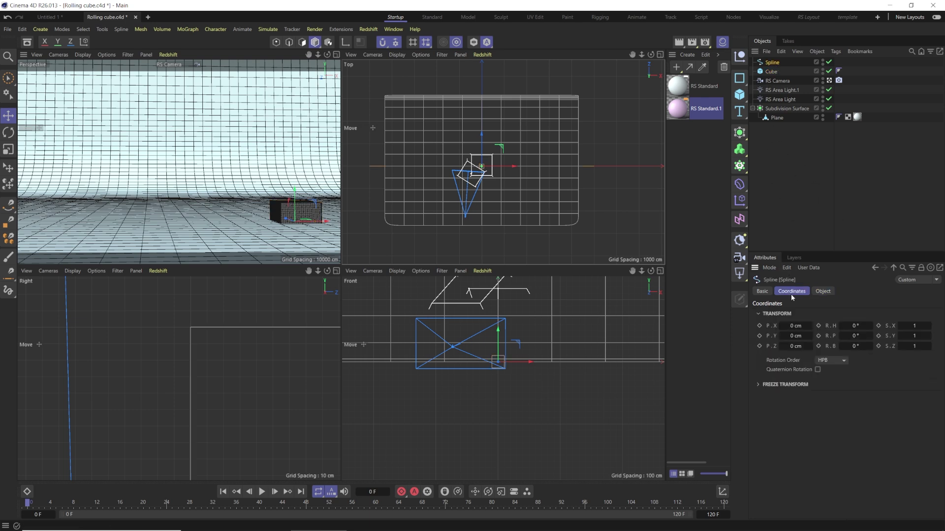
click(792, 336)
text(100)
key(Return)
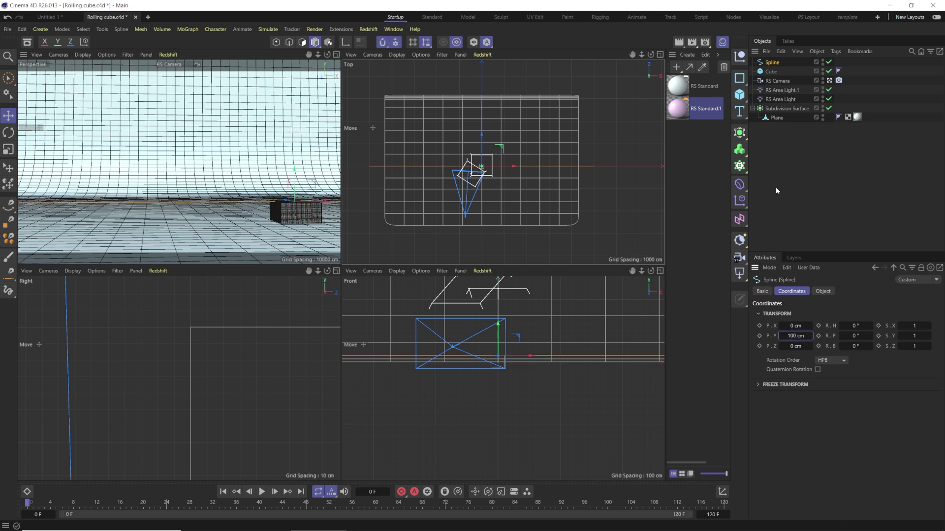
- Add an Align to Spline tag to the cube and assign the drawn spline as its Spline Path
click(770, 73)
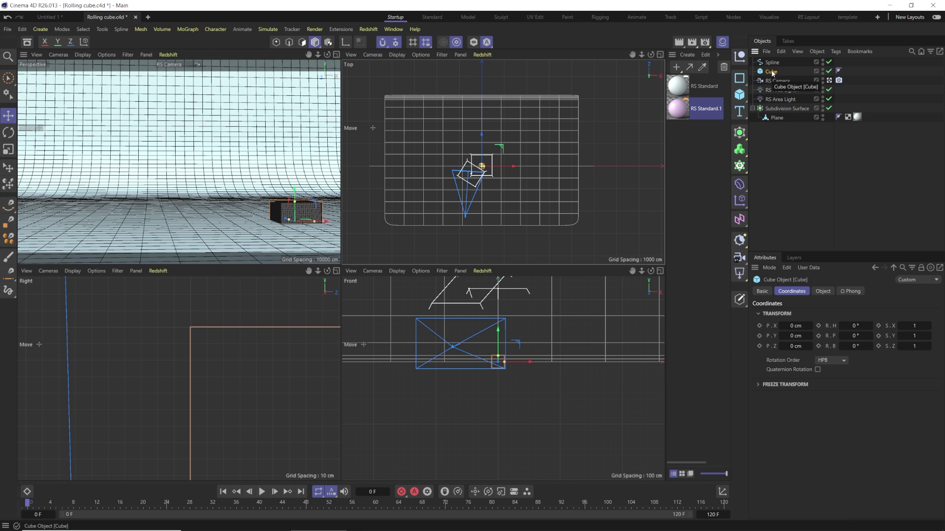
right_click(771, 73)
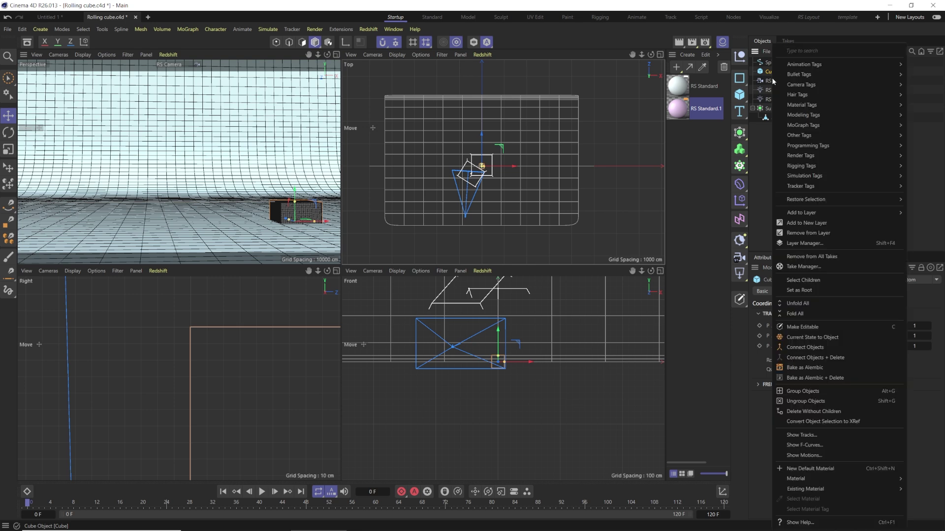
mouse_move(800, 69)
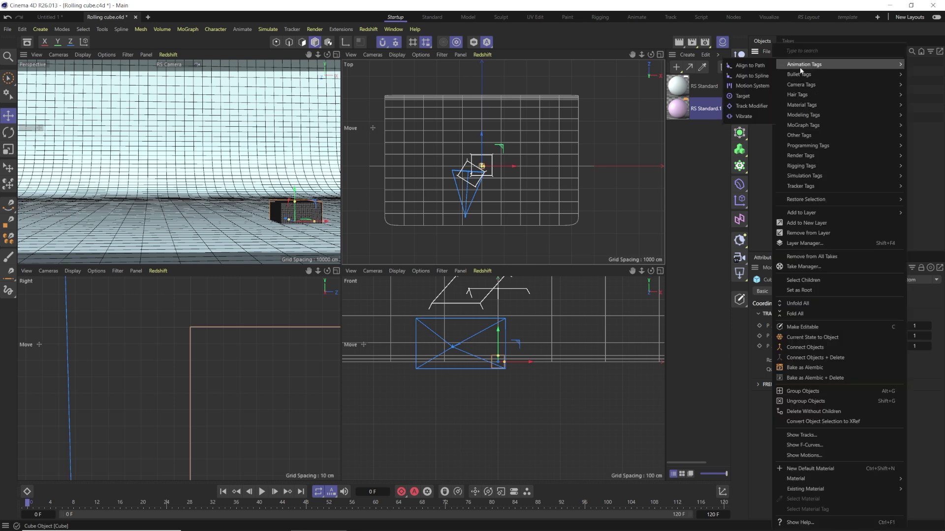
click(747, 77)
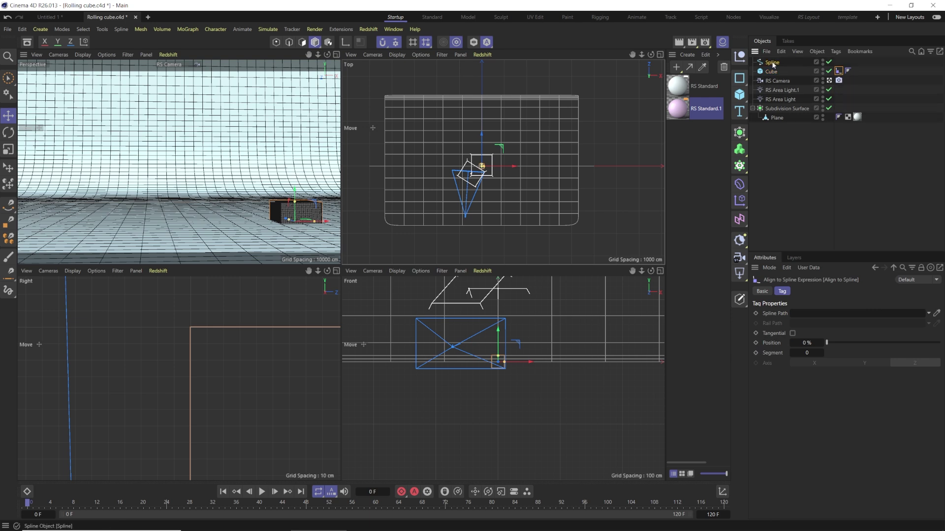
drag(773, 64, 810, 313)
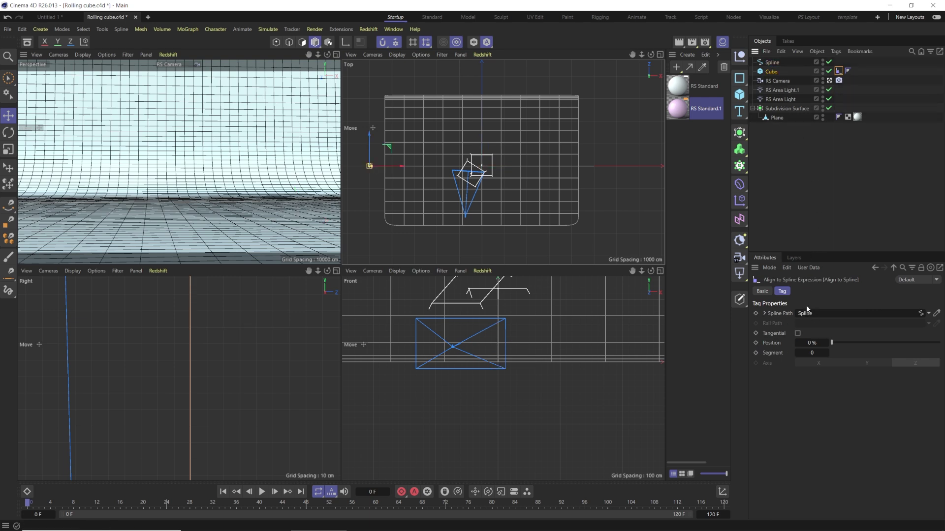
- Keyframe the Align to Spline tag's Position at 0% on frame 0 and 100% on frame 120
key(F1)
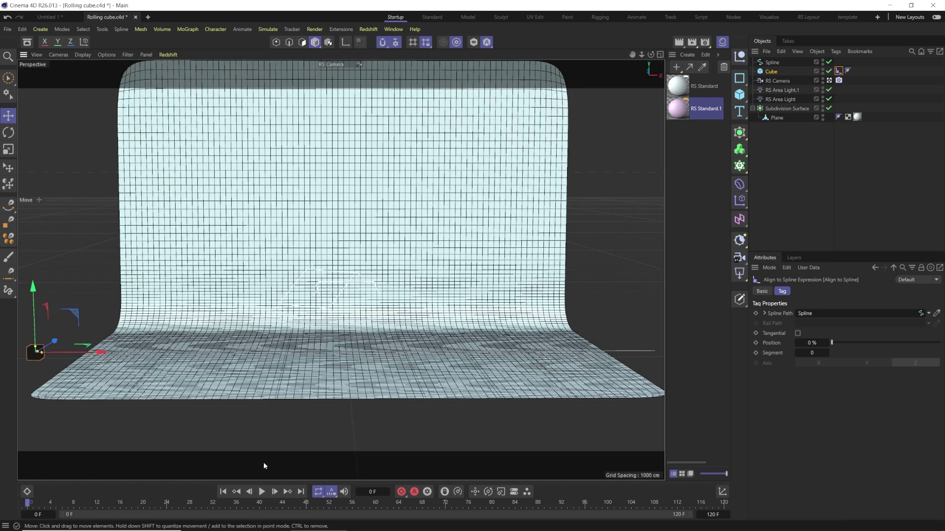
drag(831, 343, 822, 318)
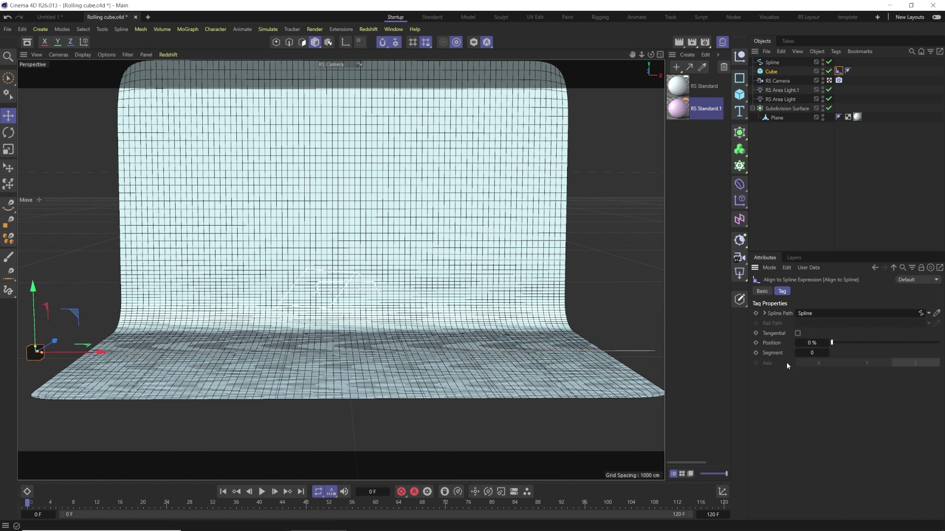
click(757, 343)
drag(361, 503, 751, 499)
click(817, 343)
text(100)
key(Return)
click(757, 343)
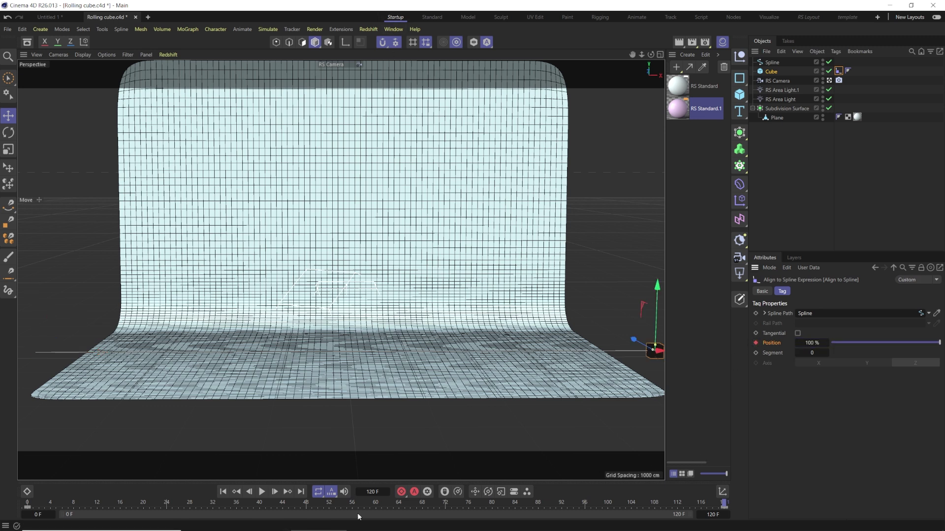
- Play the animation from the first frame to check the cube's travel along the spline, and stop playback
click(223, 492)
click(261, 492)
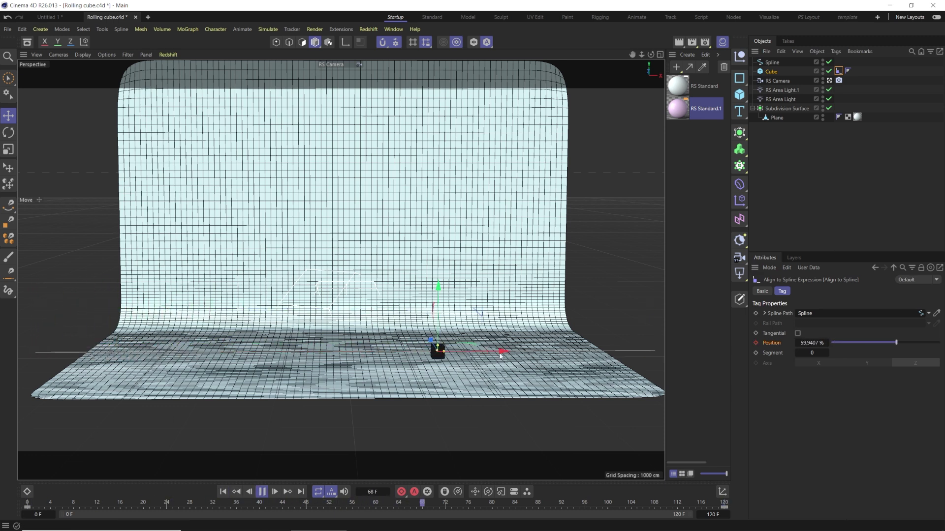
click(266, 493)
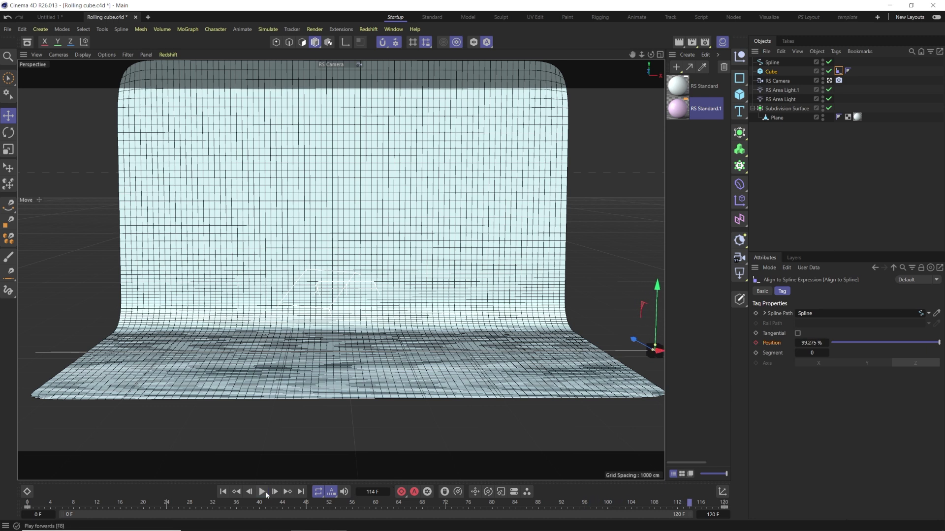
- Set both Align to Spline Position keyframes to linear interpolation in the F-Curve timeline and close the timeline
click(393, 29)
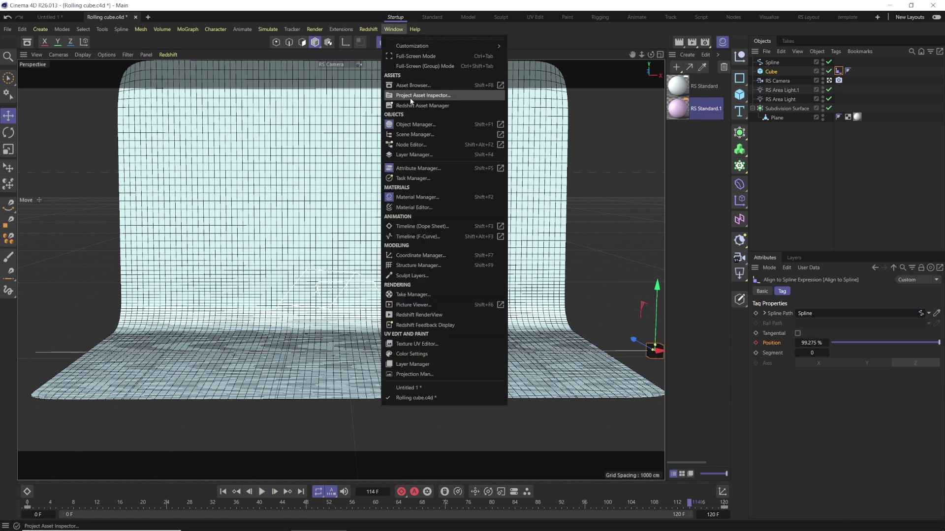
click(418, 237)
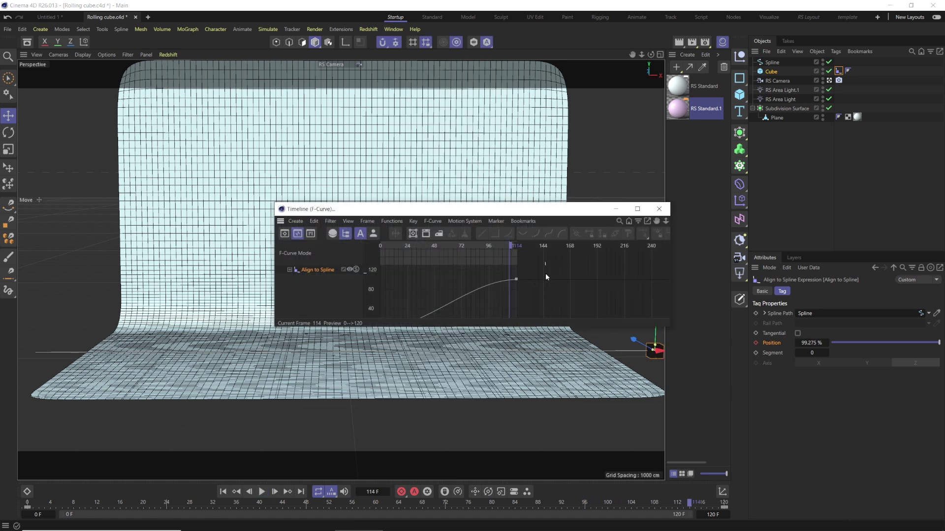
click(348, 221)
click(394, 282)
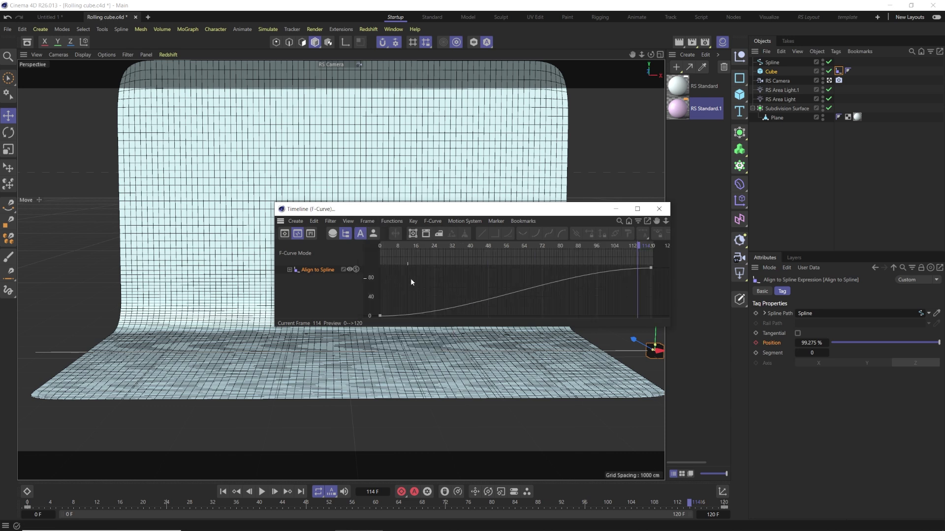
drag(656, 266, 365, 317)
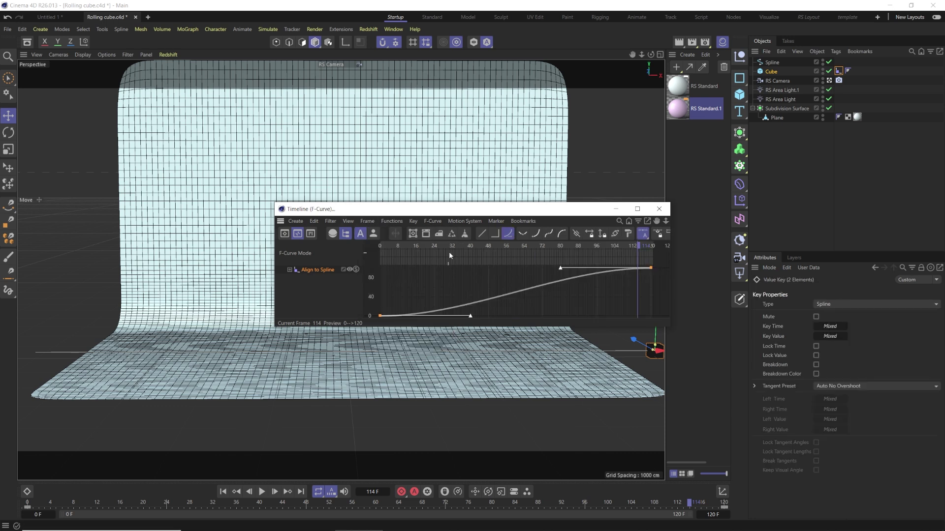
click(482, 235)
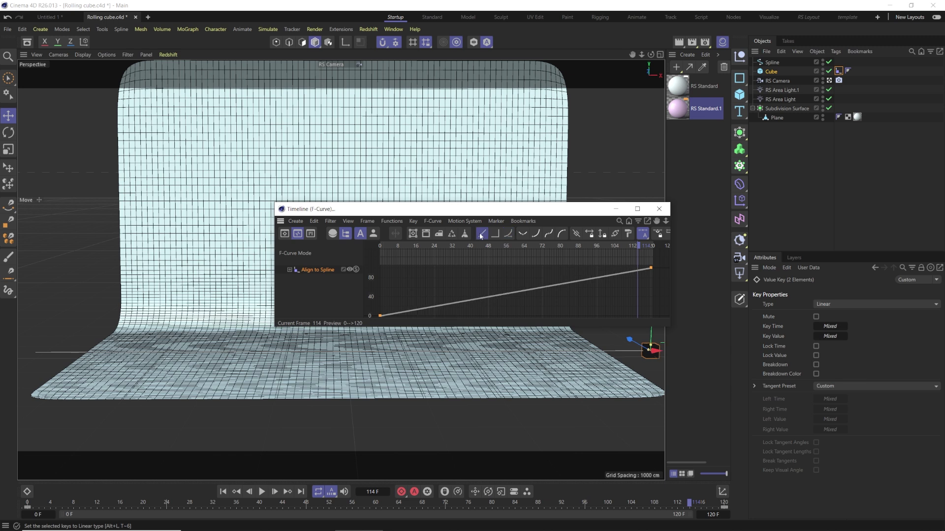
click(659, 209)
- Play the animation from the first frame to check the cube's constant speed, and return to the first frame
click(224, 491)
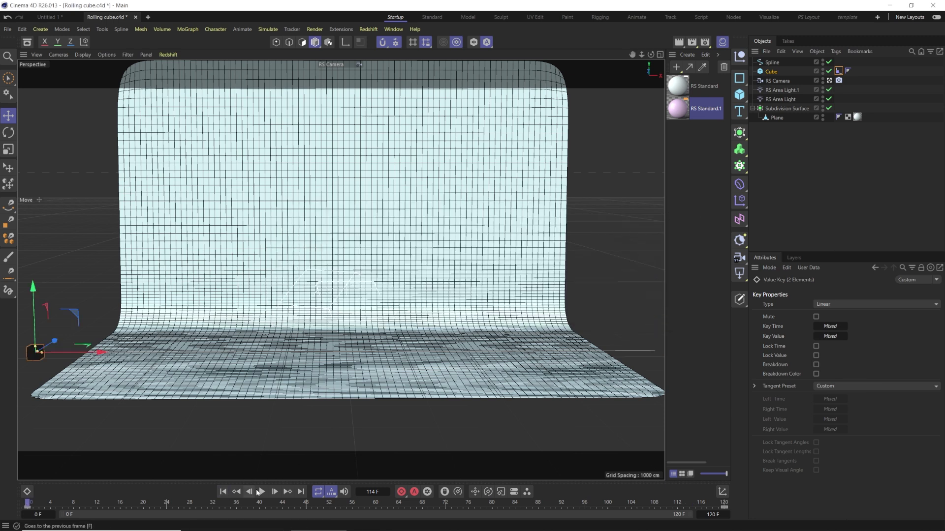
click(262, 492)
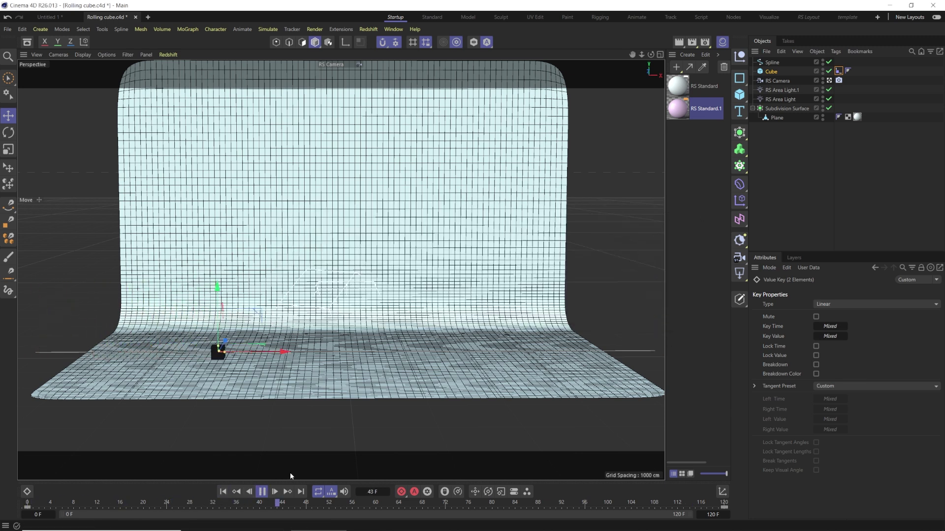
click(262, 491)
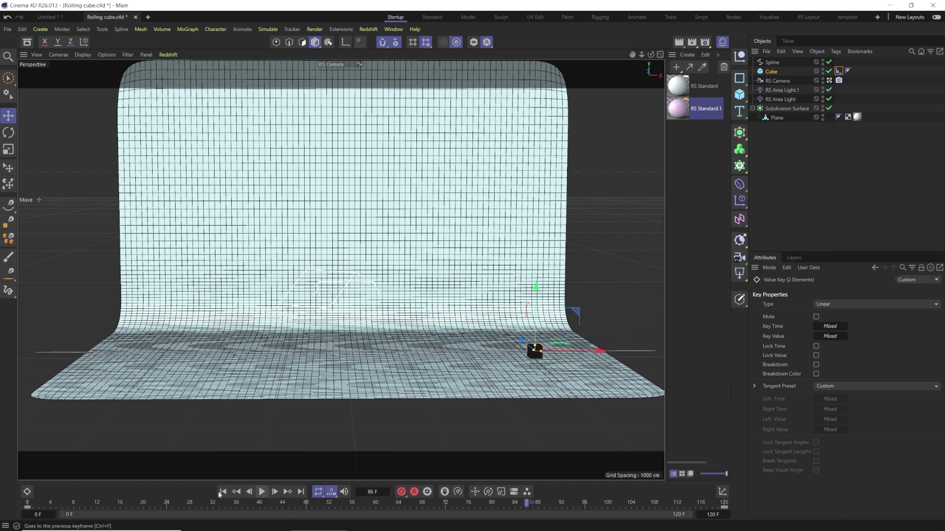
click(222, 492)
- Scale the spline down along its X axis to about 59% so the cube's path fits within the backdrop
click(327, 291)
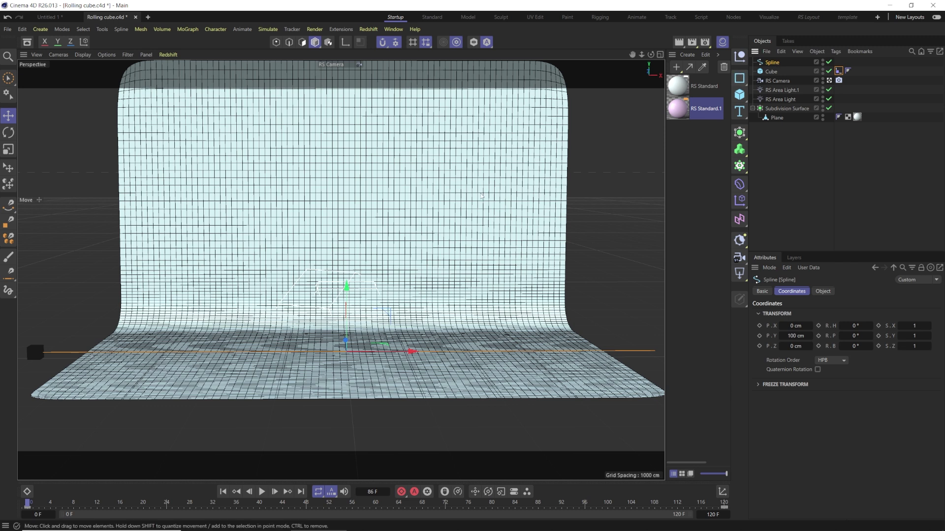
key(t)
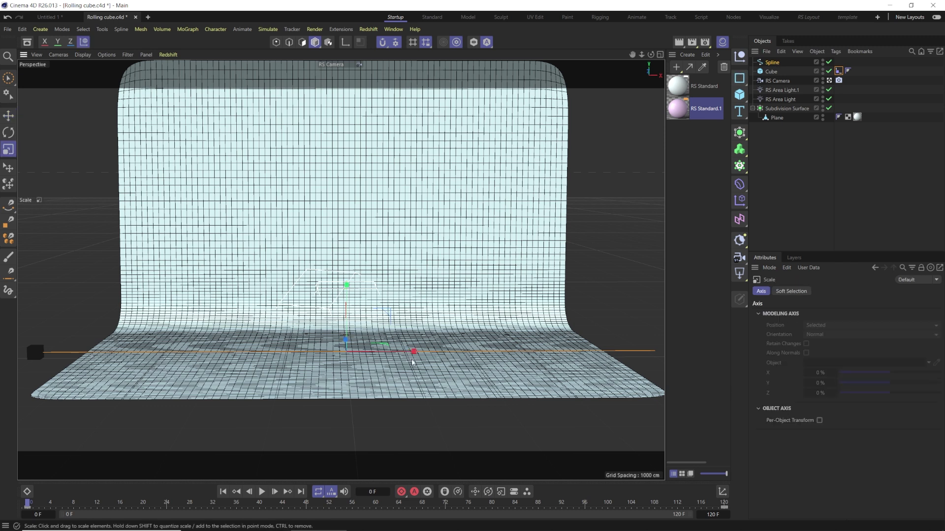
drag(412, 350, 386, 352)
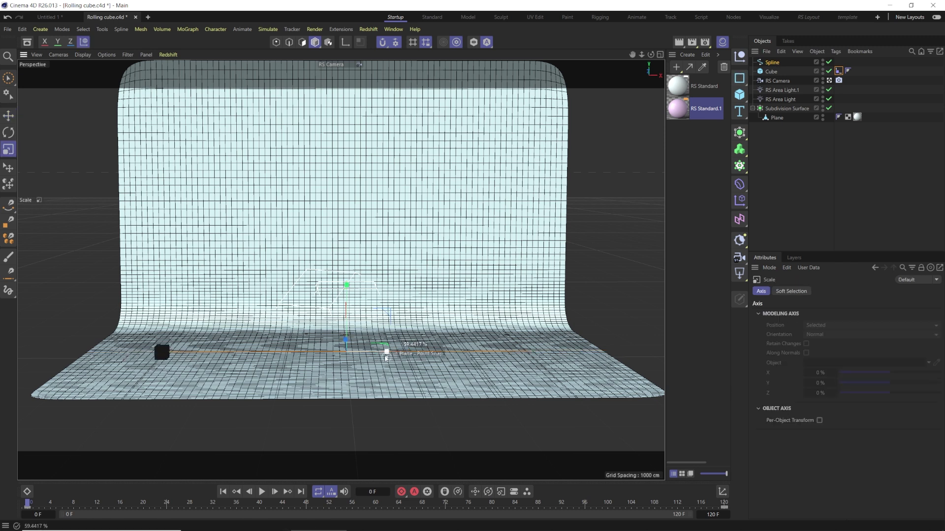
scroll(357, 353, up, 3)
scroll(357, 352, up, 4)
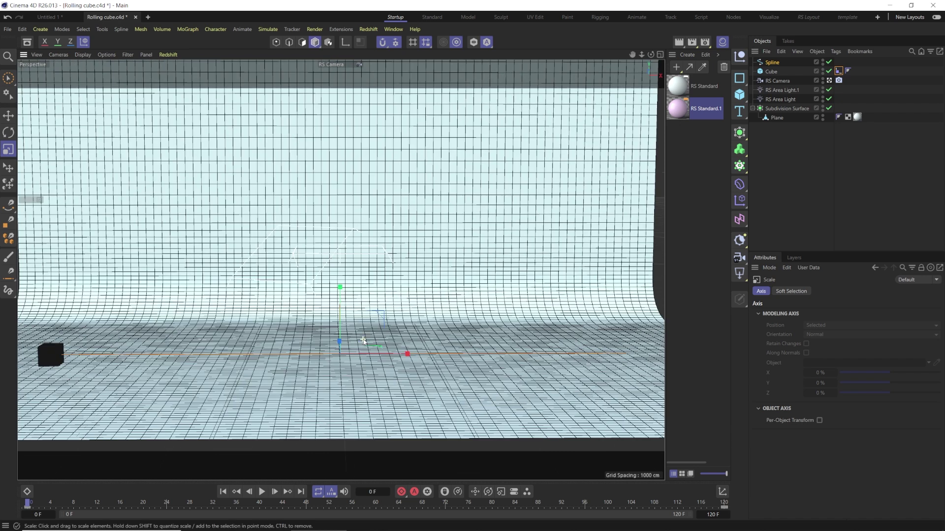
- Turn off snapping and preview the cube's travel along the shortened spline, returning to the first frame
click(382, 43)
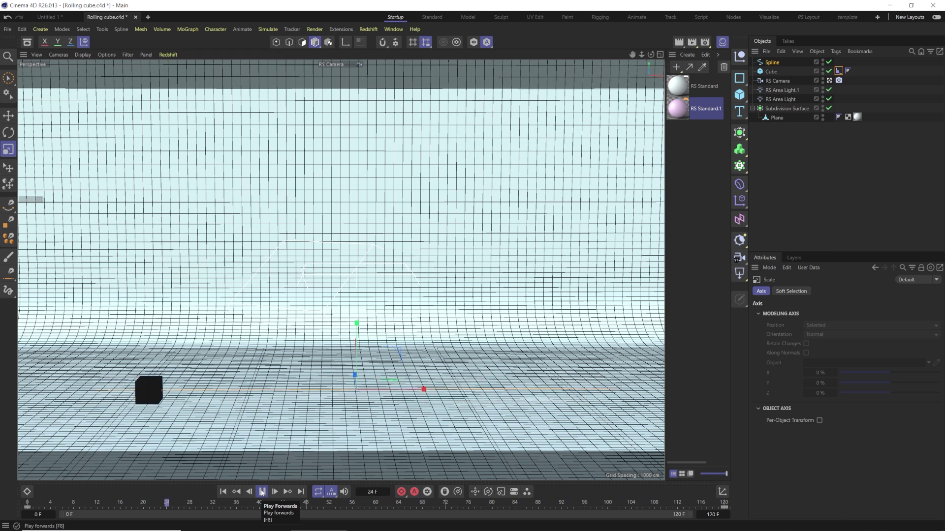
click(262, 493)
key(shift+f)
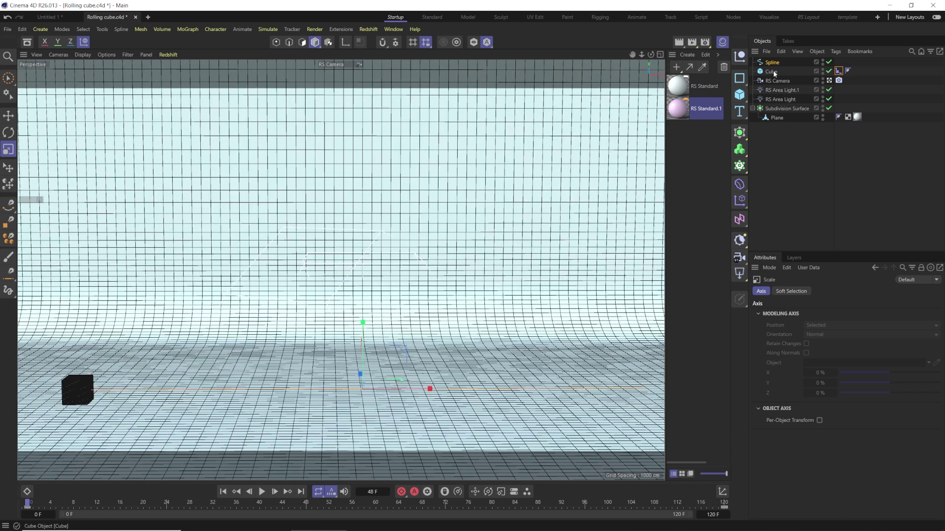
- Add a Bullet Rigid Body tag to the cube and test-play the simulation, returning to the first frame
right_click(774, 74)
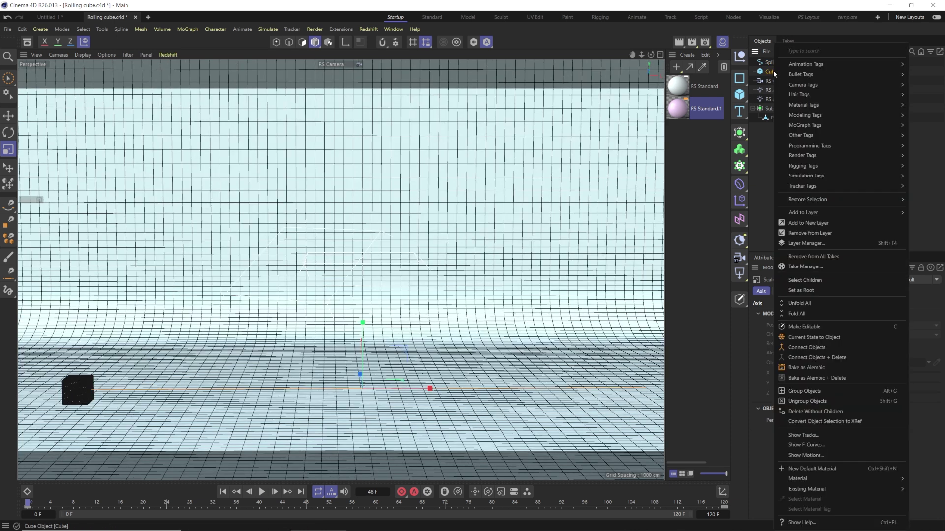
mouse_move(800, 76)
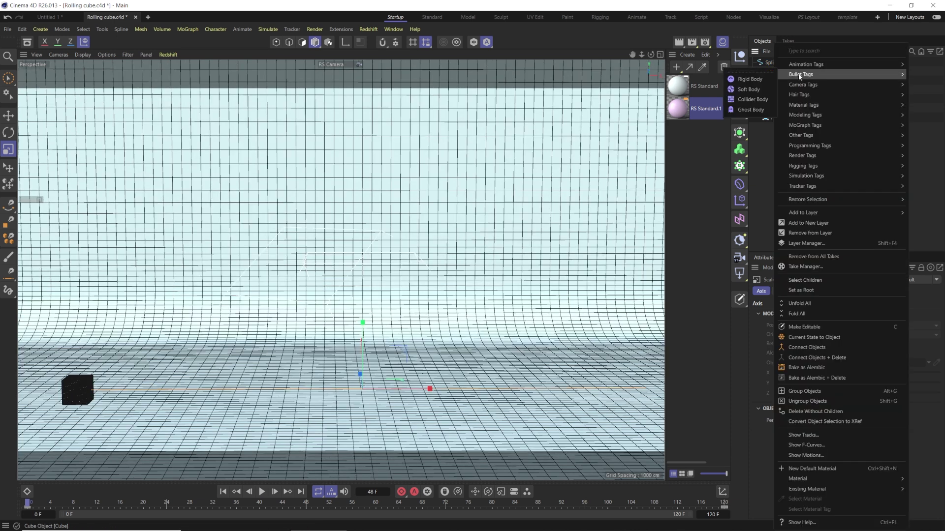
click(740, 80)
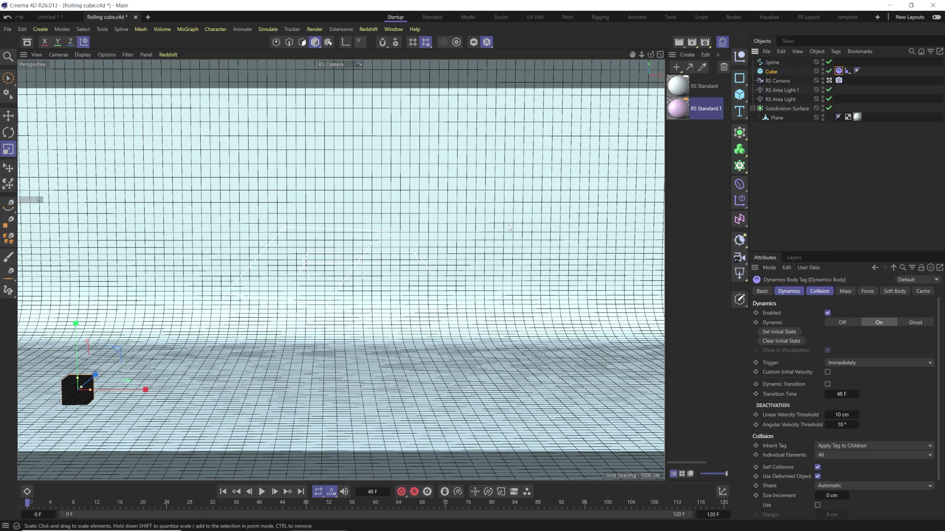
click(261, 492)
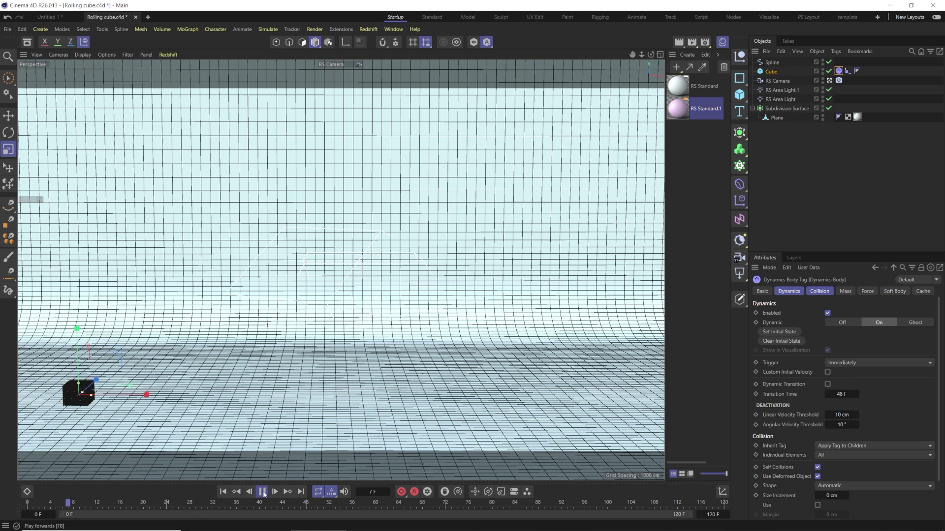
click(262, 491)
click(223, 491)
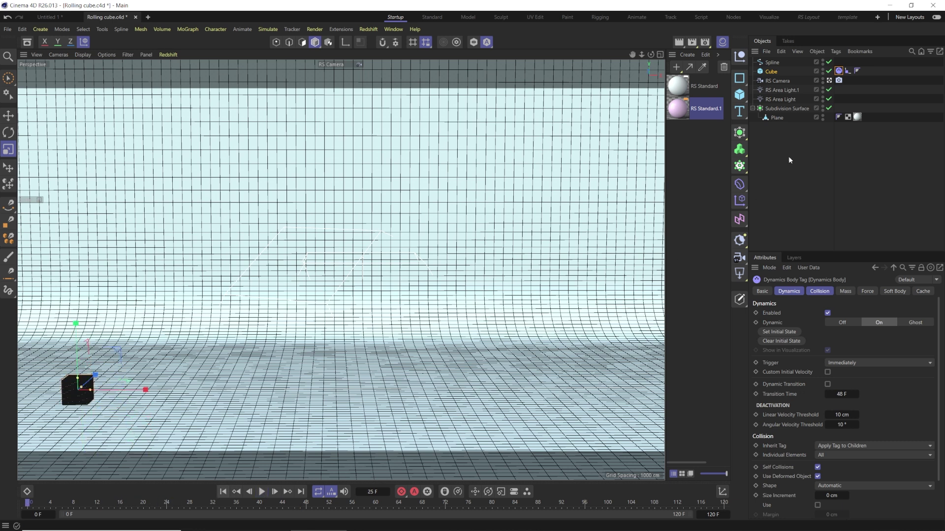
- Add a Bullet Collider Body tag to the backdrop's Subdivision Surface and test-play the simulation, returning to the first frame
right_click(781, 110)
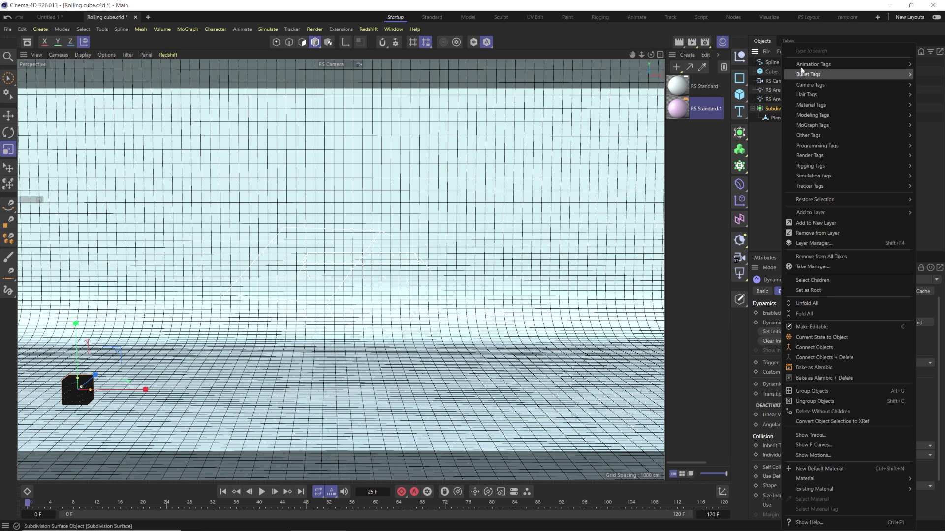
mouse_move(807, 75)
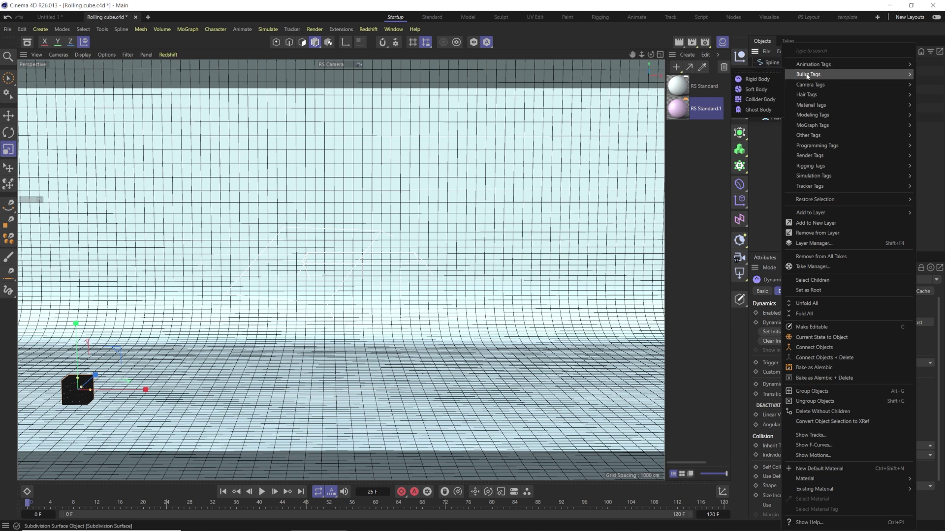
click(753, 101)
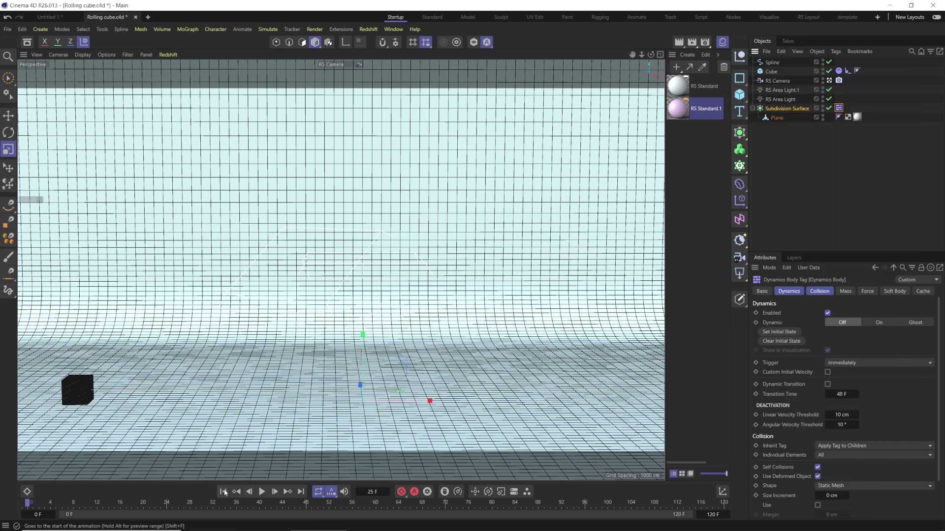
click(259, 492)
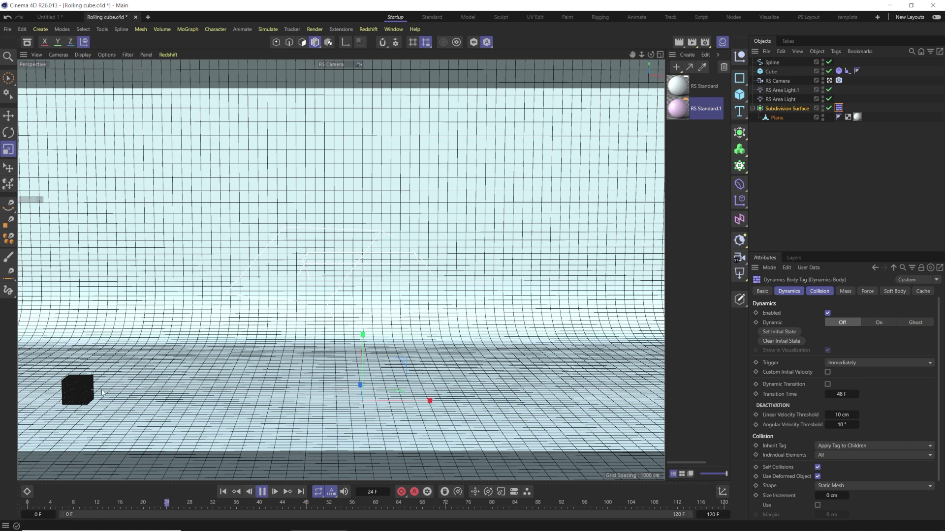
click(262, 492)
click(223, 491)
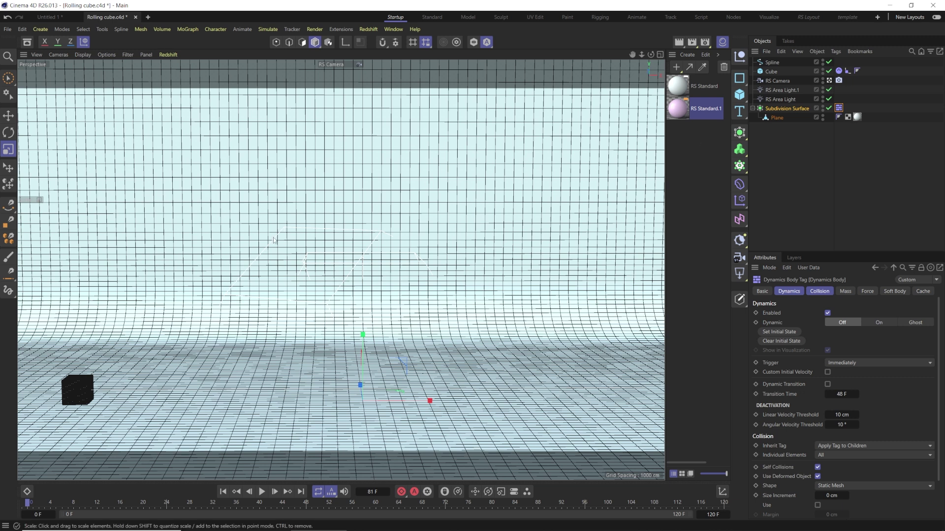
- Set Follow Position to 10 in the cube's Dynamics Body force settings and play the animation to test the motion
click(771, 71)
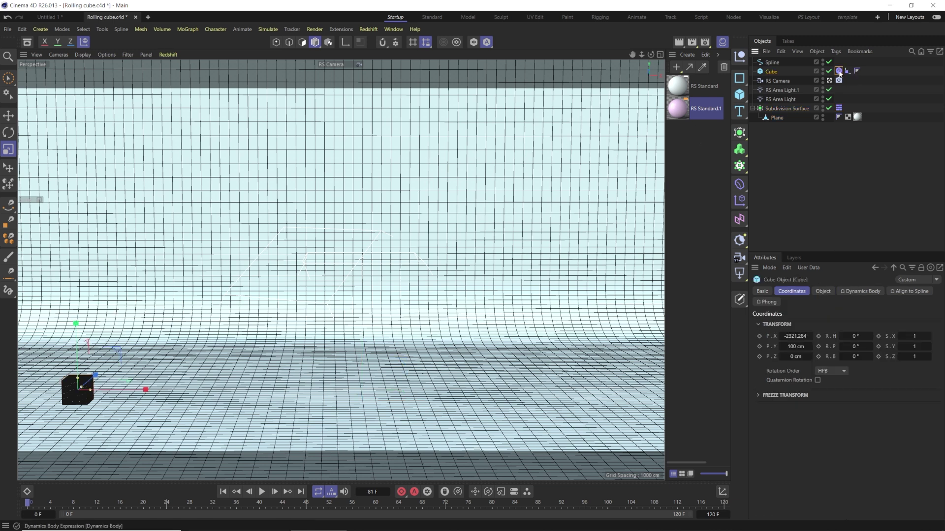
click(838, 70)
click(865, 292)
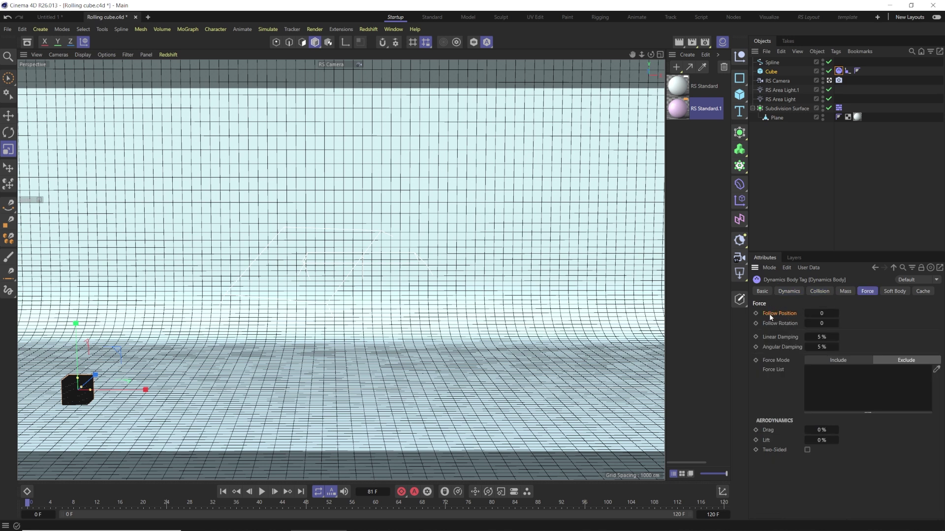
click(817, 313)
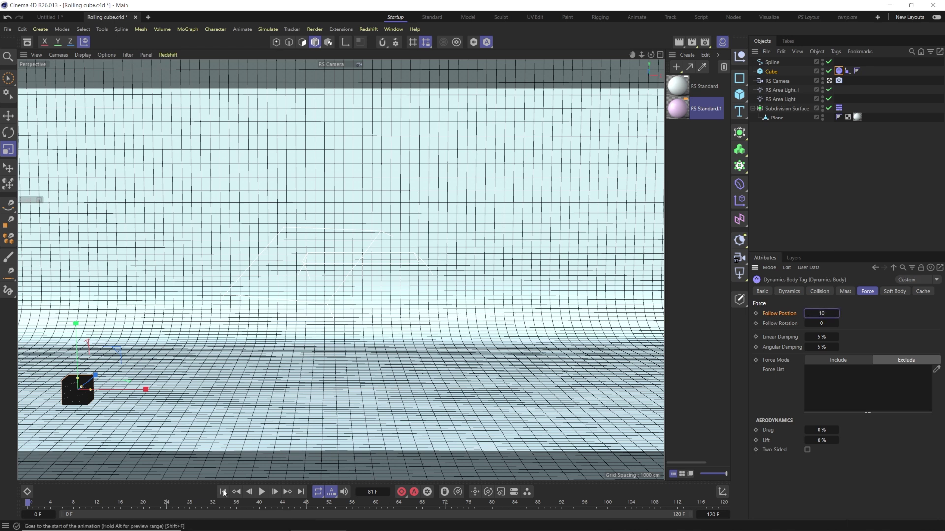
click(263, 491)
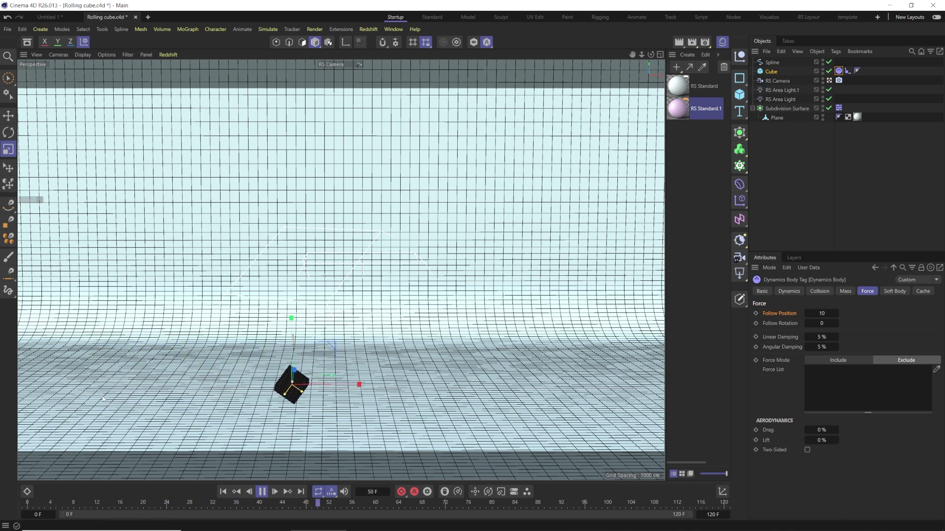
click(262, 492)
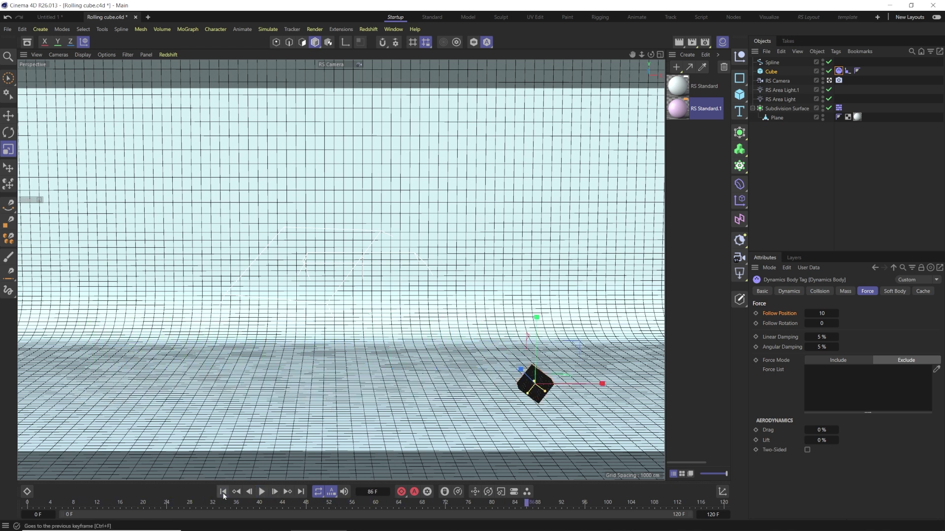
- Set the cube's linear and angular damping to 0%, its bounce to 0% and friction to 100%, and reduce the backdrop collider's bounce
click(223, 491)
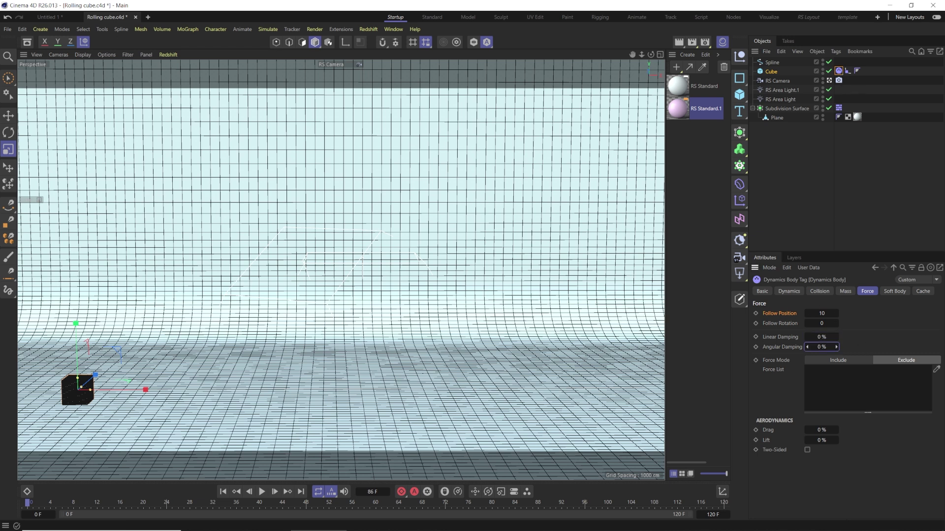
click(820, 291)
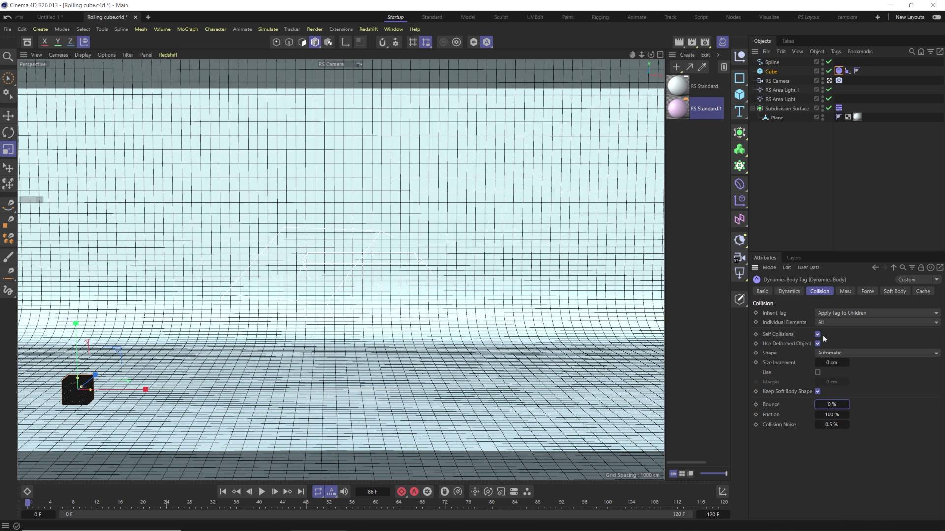
click(839, 108)
drag(831, 404, 788, 404)
click(838, 72)
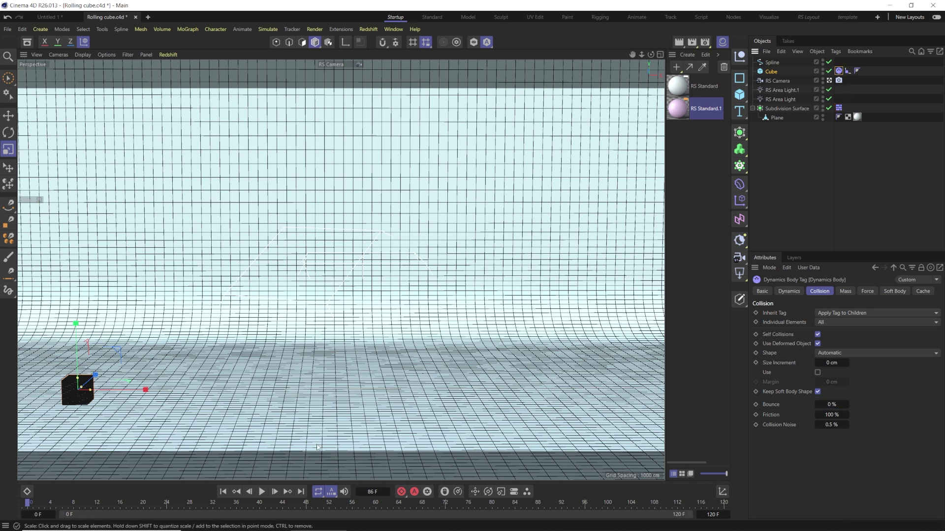
- Play the animation from the first frame to check how the cube rolls with the adjusted dynamics settings, and stop playback
click(262, 492)
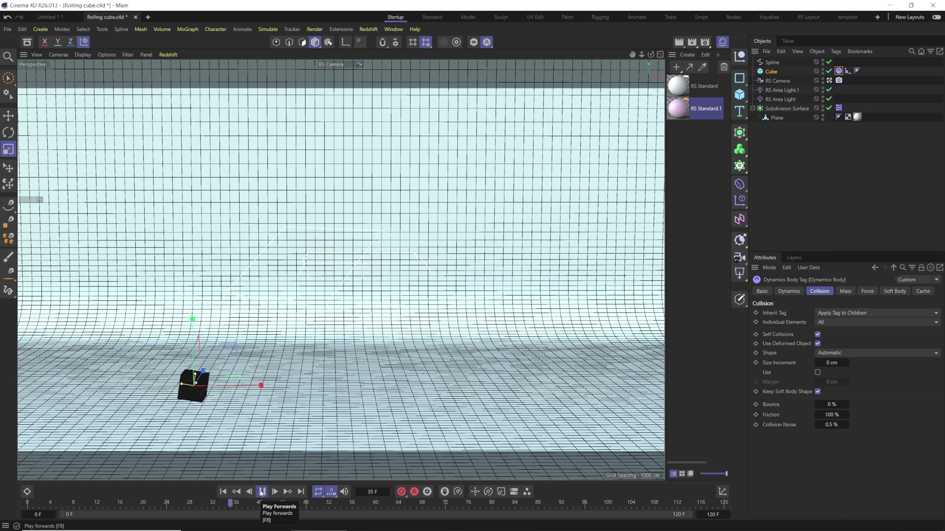
click(223, 492)
click(261, 491)
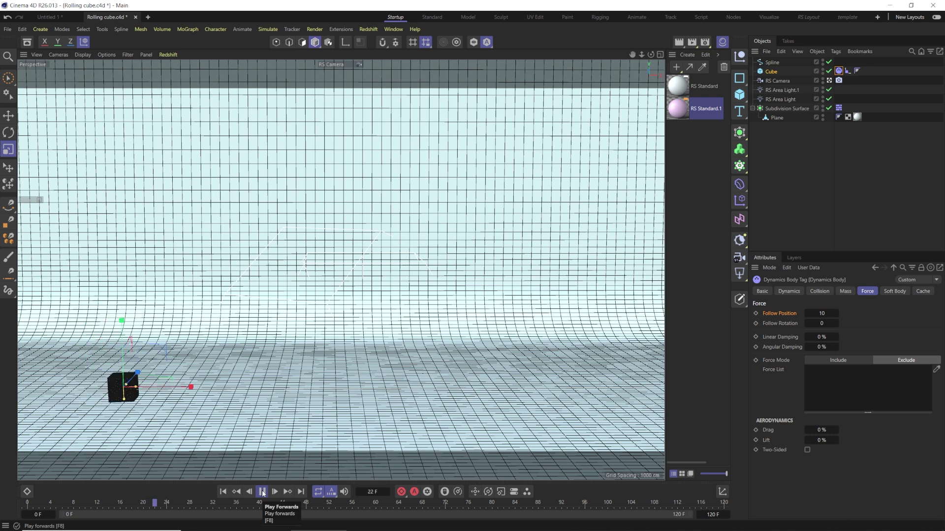
click(262, 491)
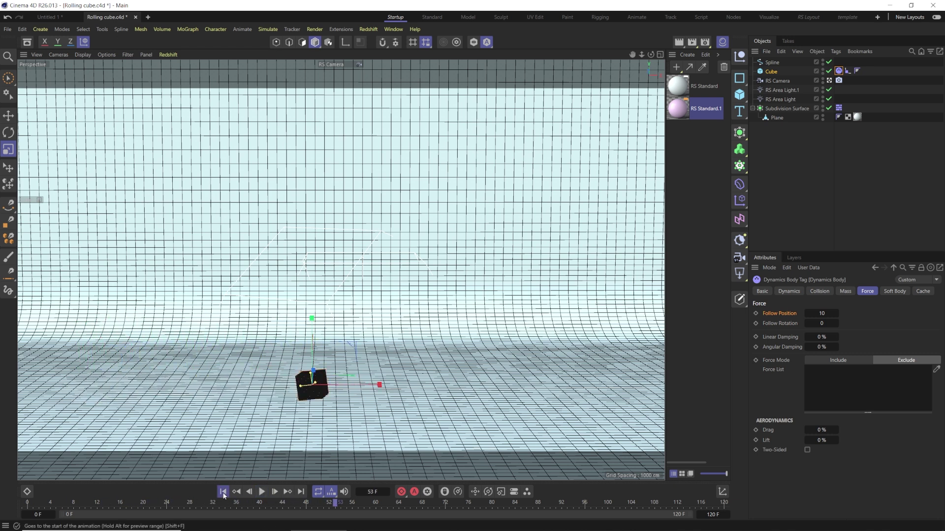
- Set the cube's collision friction to 150% and play the animation from the first frame to test the roll
click(223, 491)
click(820, 291)
click(830, 415)
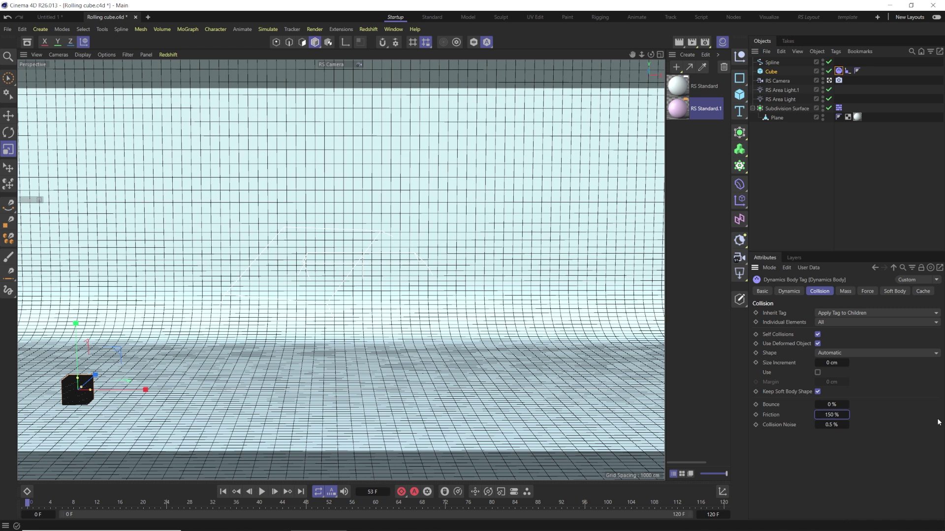
click(262, 492)
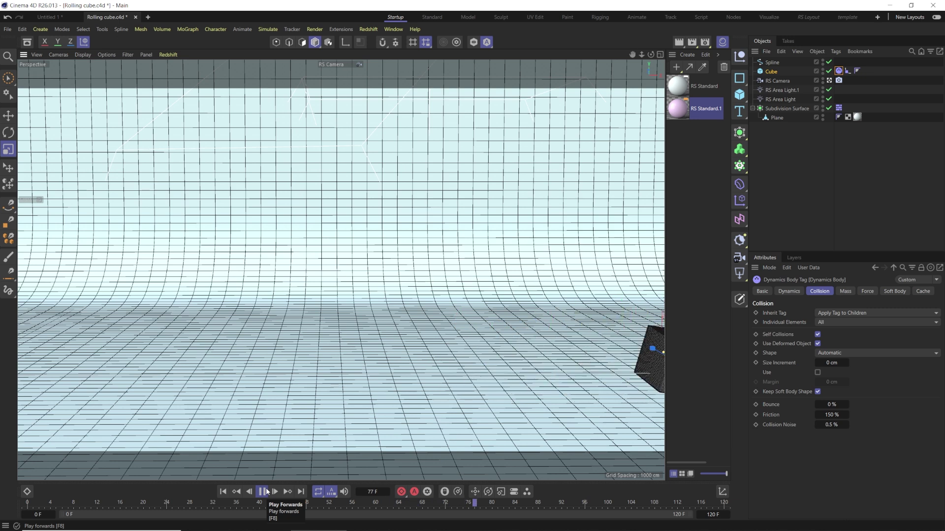
click(265, 491)
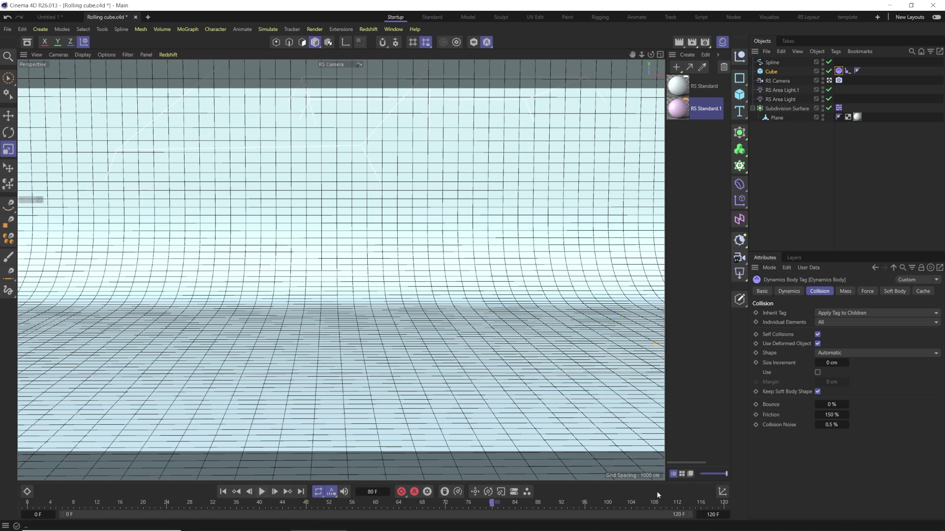
- Extend the timeline to 240 frames, moving the cube's final spline Position key to frame 240, and test the slower motion
click(781, 62)
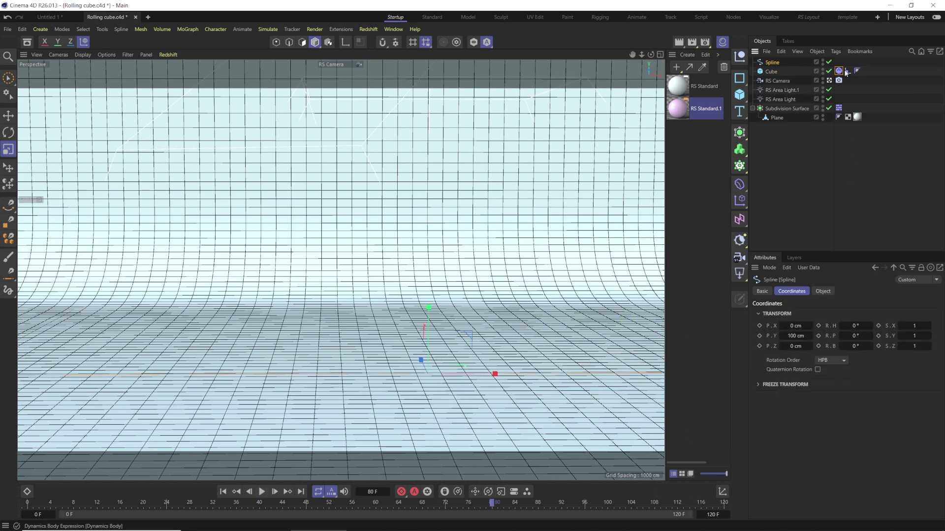
click(847, 70)
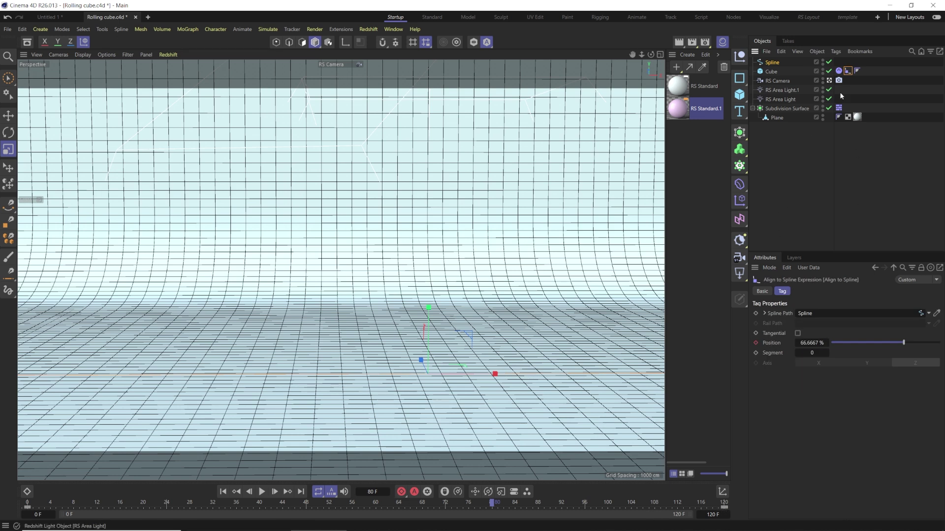
double_click(712, 515)
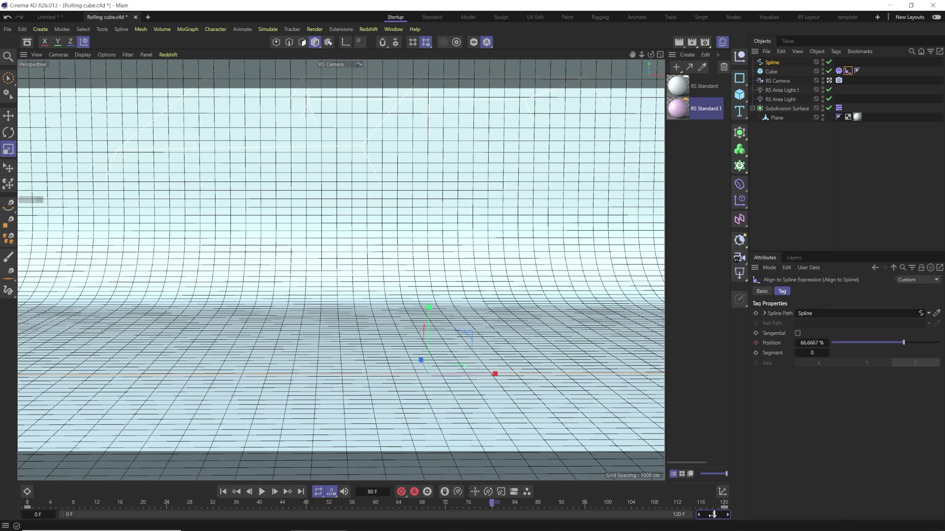
key(Return)
click(311, 503)
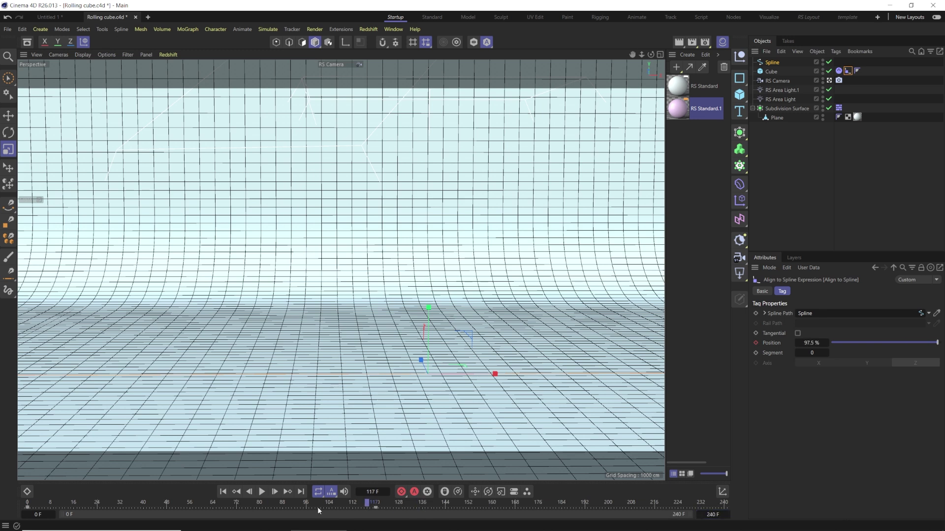
drag(364, 509, 721, 521)
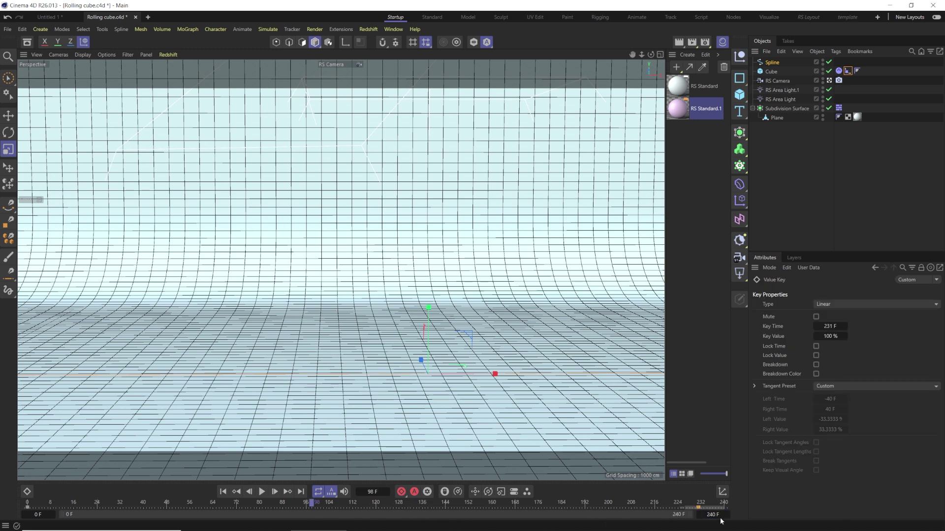
click(261, 491)
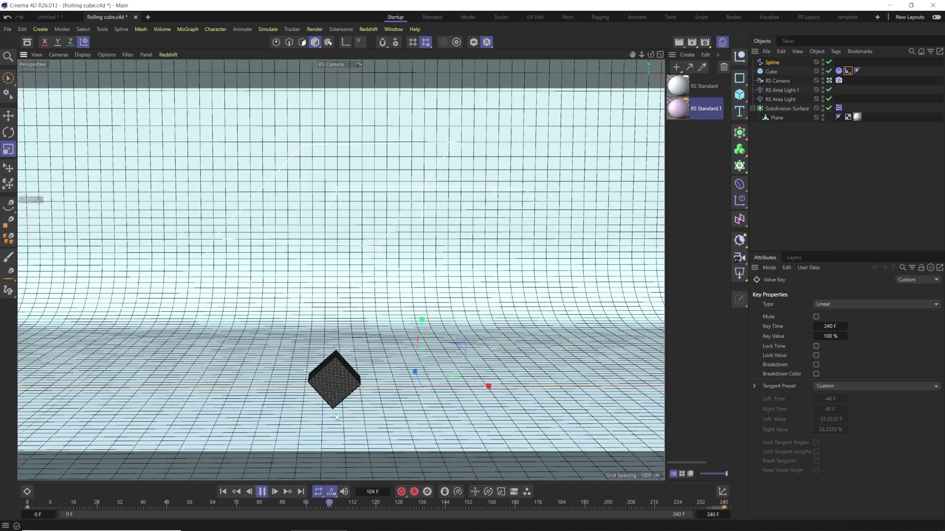
click(261, 492)
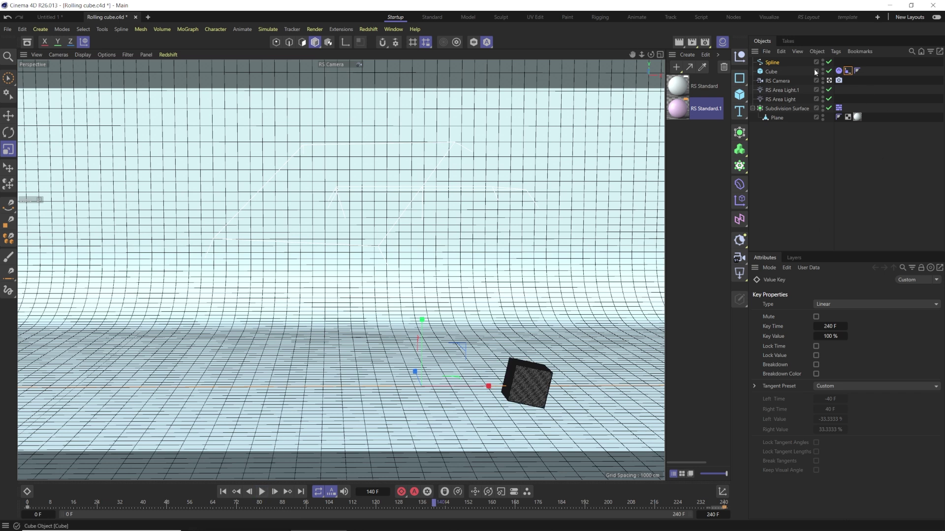
- Enlarge the cube to 500 cm in X, Y and Z
click(770, 71)
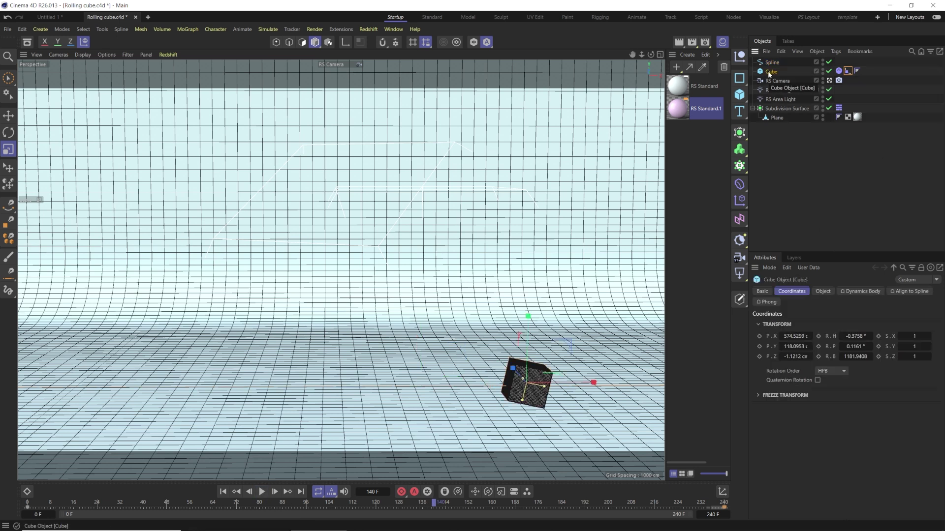
click(823, 291)
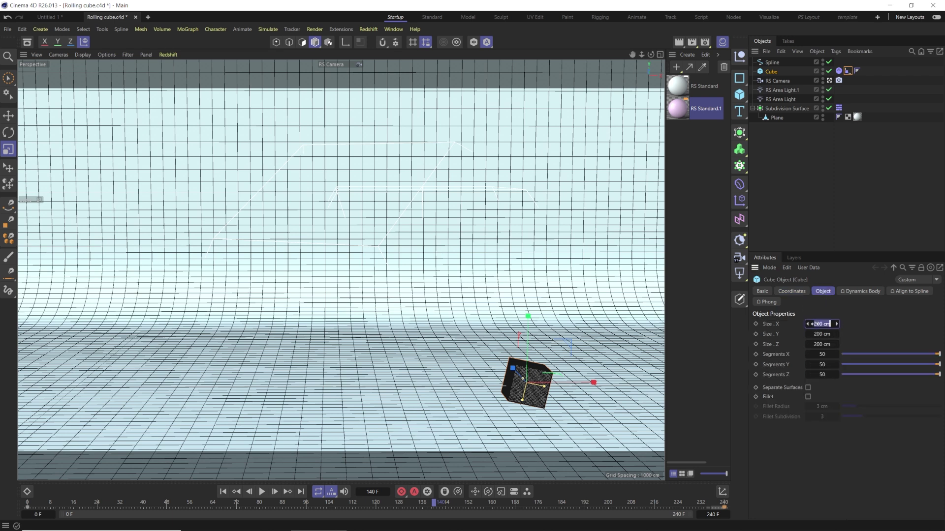
text(500)
key(Tab)
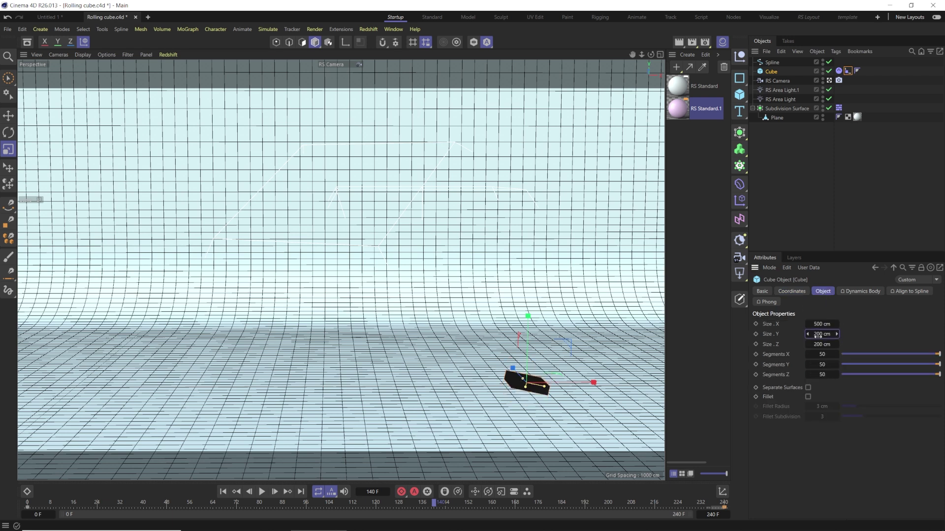
text(500)
key(Tab)
text(500)
key(Return)
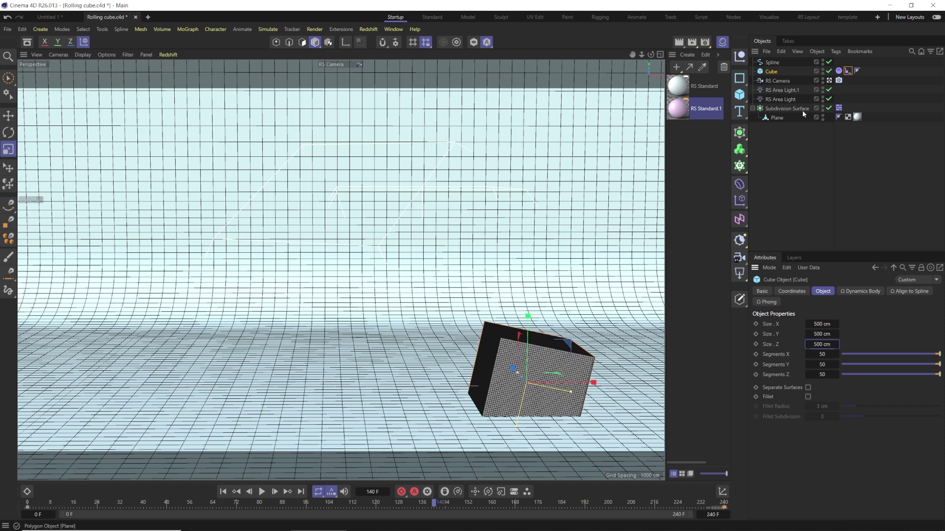
- Raise the spline path by setting its Y position to 250 cm
click(771, 62)
click(792, 292)
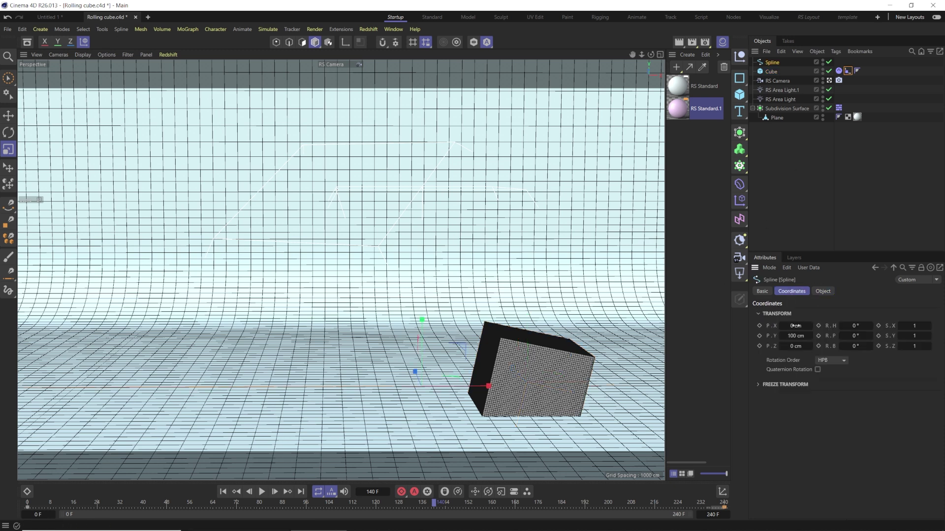
double_click(796, 336)
text(250)
key(Return)
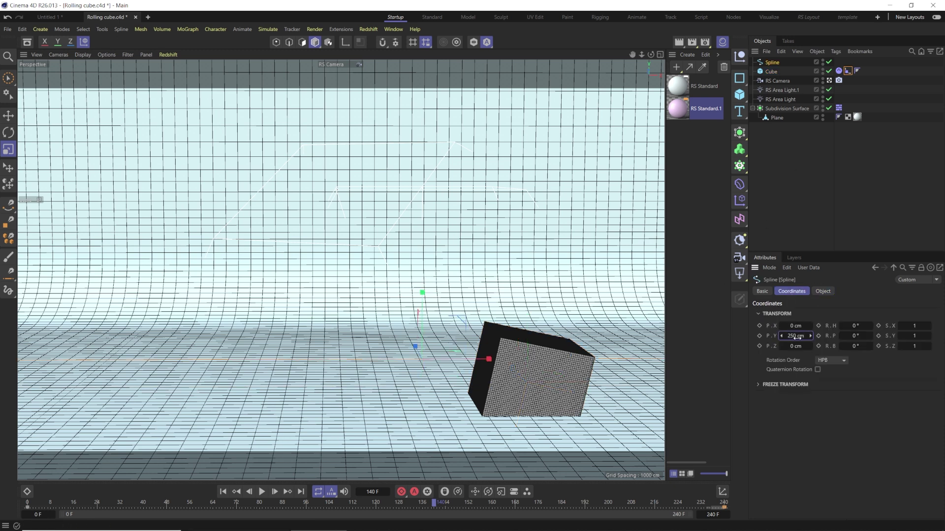
- Test the larger cube's dynamics with Follow Position 50 and collision friction 100%, playing from the first frame
click(838, 70)
click(223, 491)
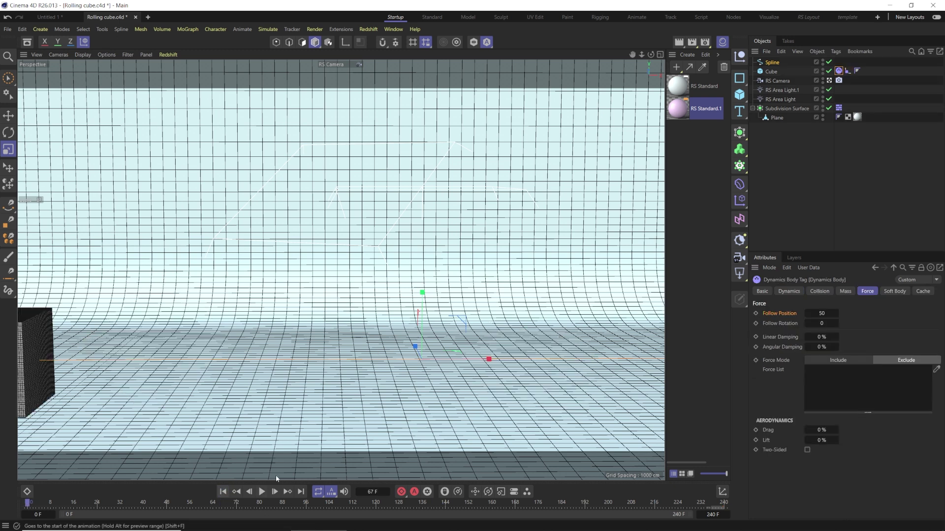
click(819, 292)
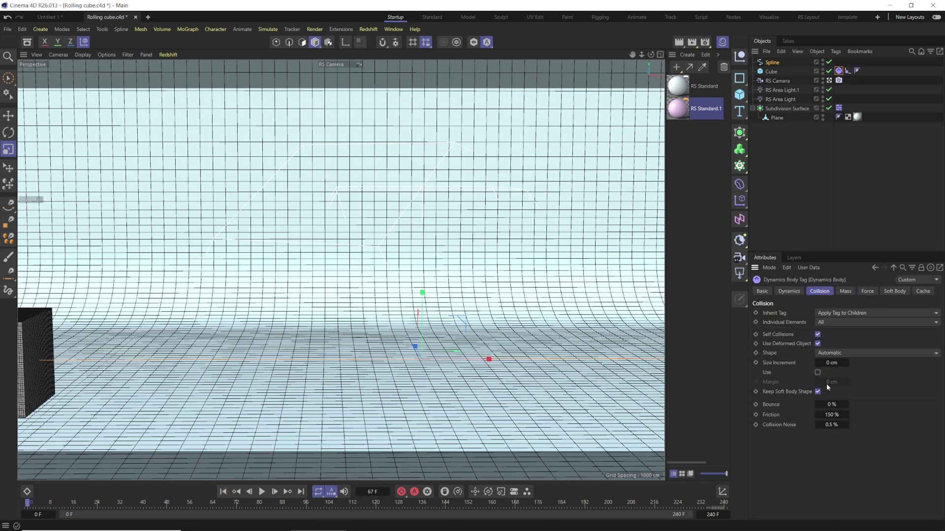
click(837, 415)
click(261, 492)
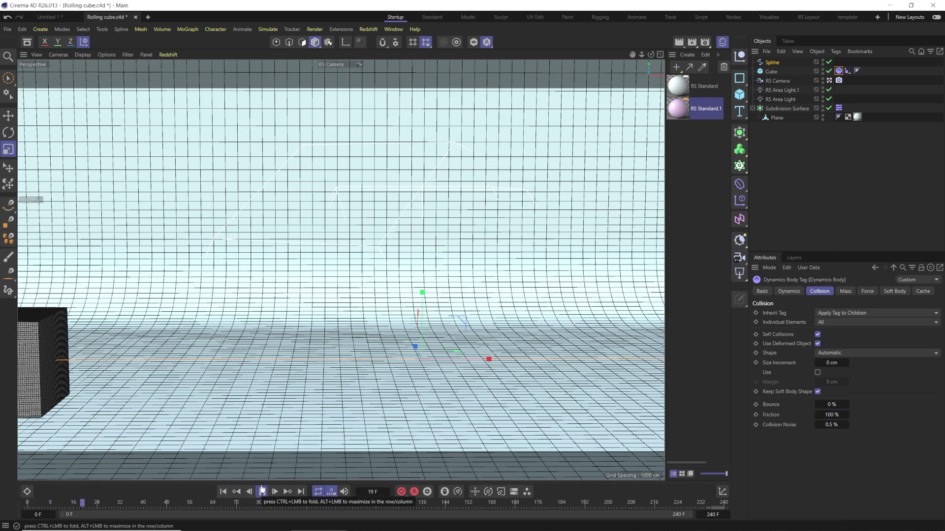
click(262, 491)
- Set the cube's collision friction to 125% and play the animation from the first frame to check the roll
click(223, 491)
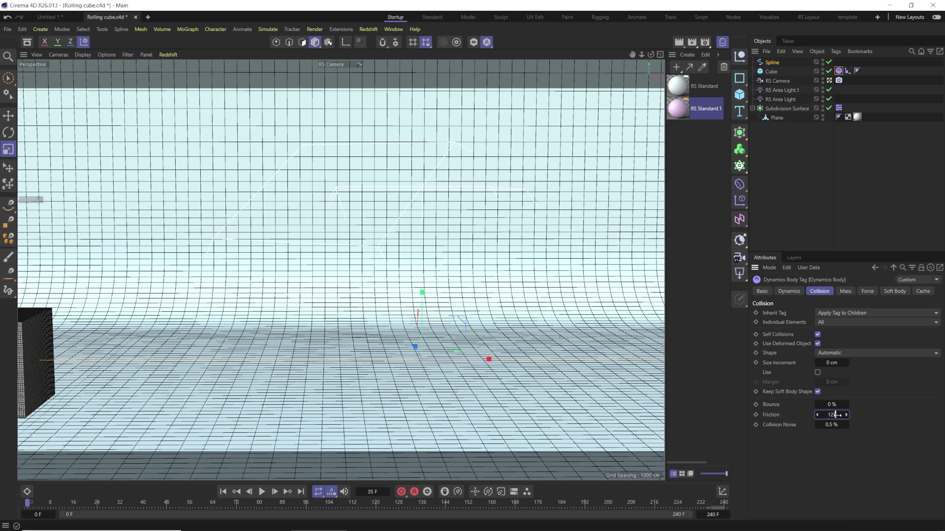
click(262, 491)
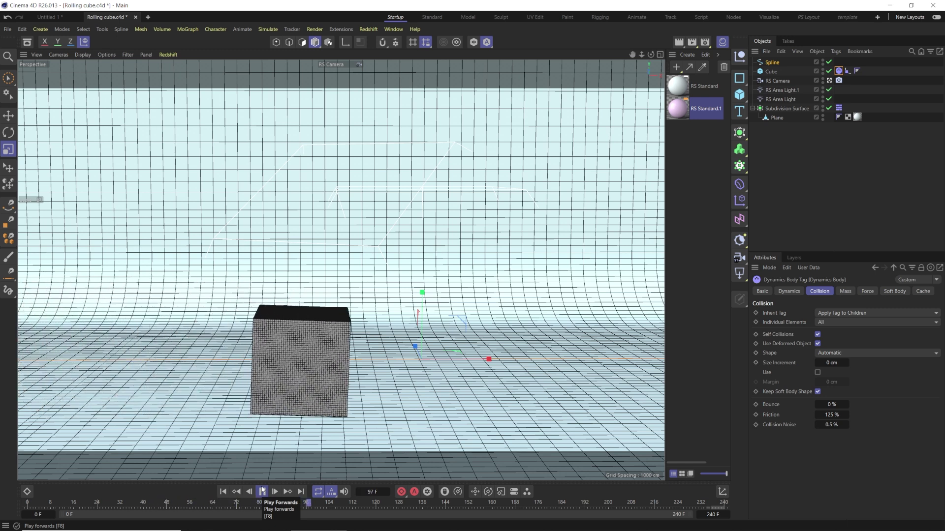
click(262, 491)
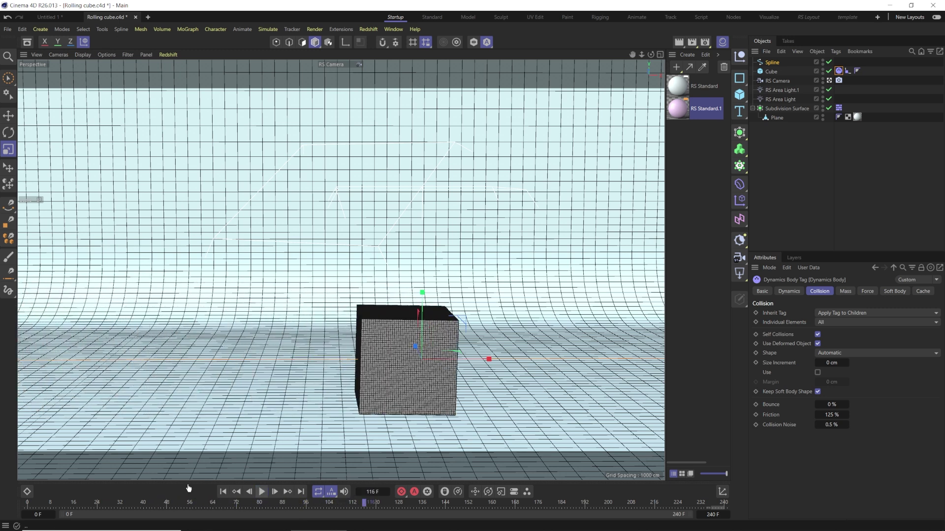
- Set the cube's Follow Position to 10 and its linear and angular damping to 99% in the dynamics force settings
click(865, 291)
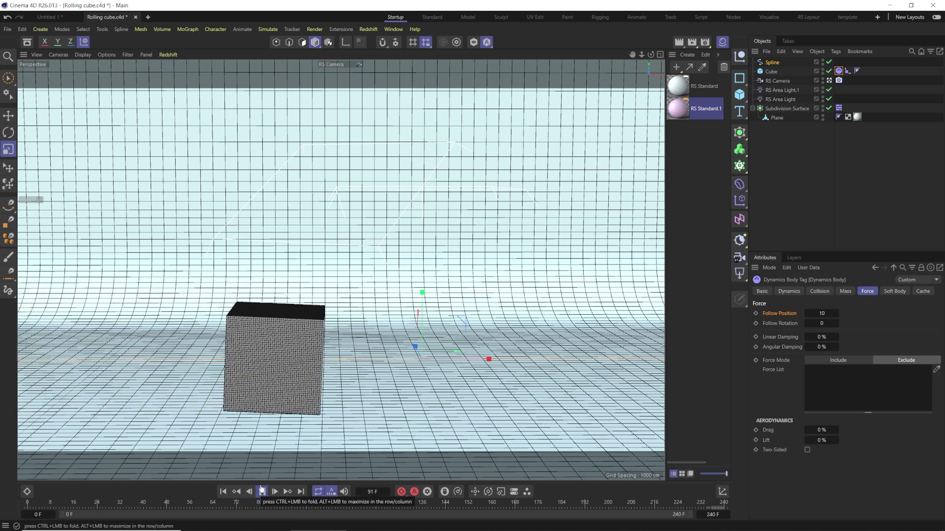
drag(808, 338, 814, 337)
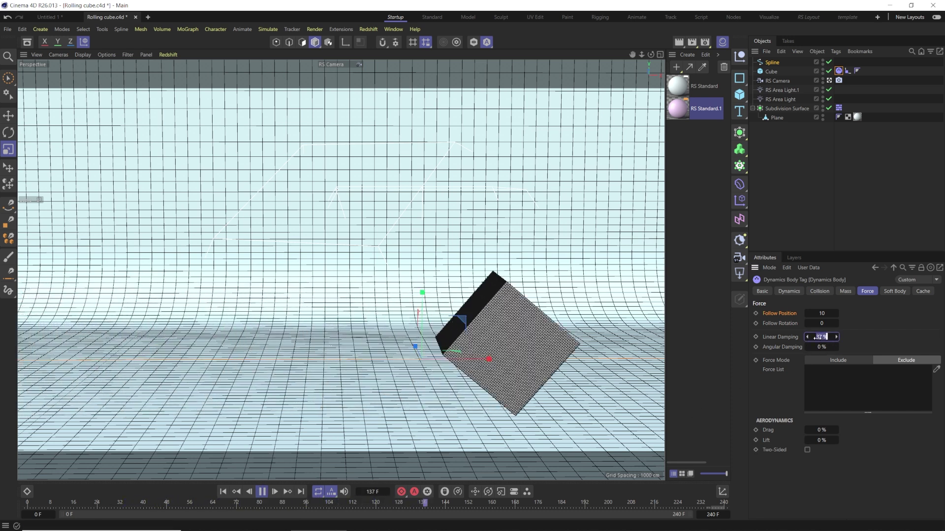
text(99)
key(Tab)
key(Return)
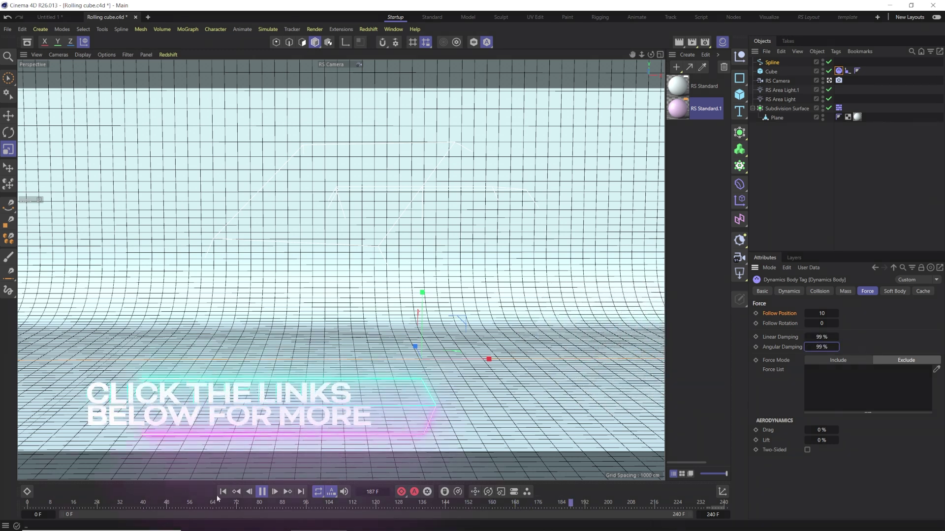
- Set the cube's aerodynamic drag to 2% and reset its linear damping to 0%
drag(821, 429, 826, 430)
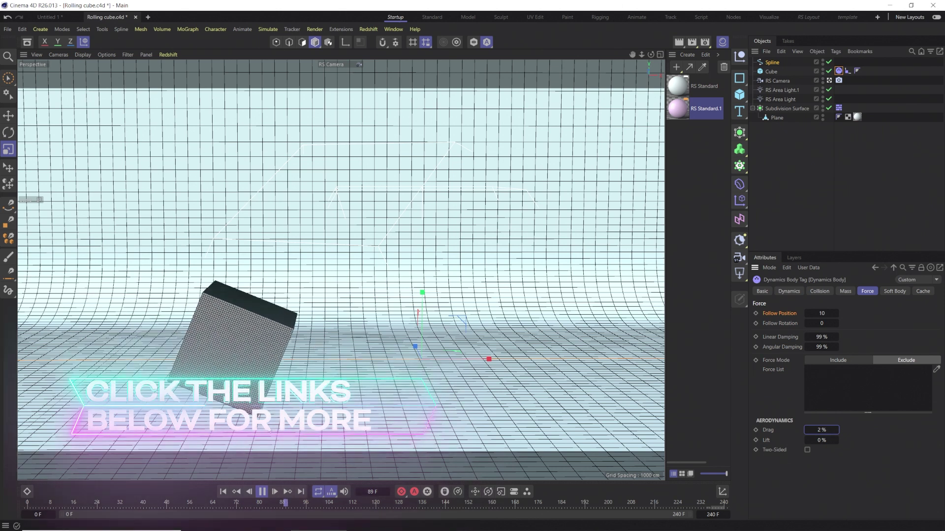
key(ctrl+z)
key(ctrl+z)
key(ctrl+z)
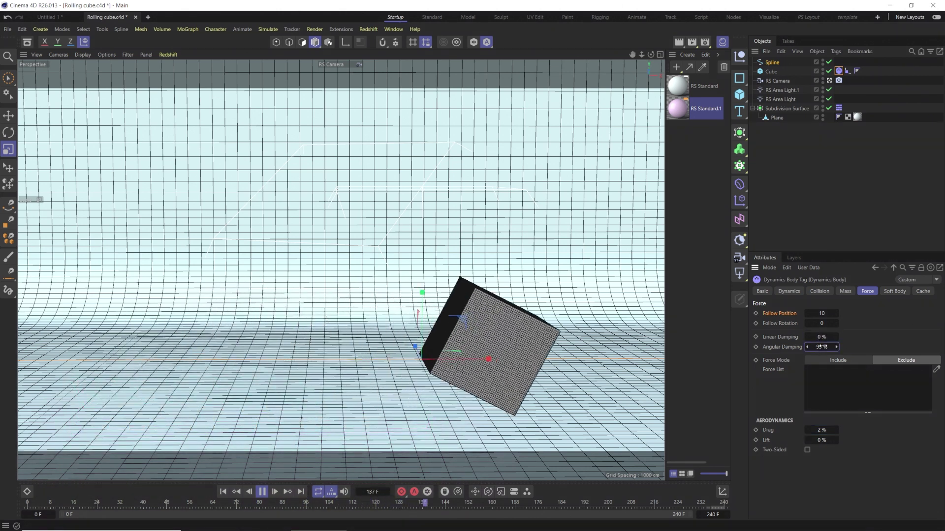